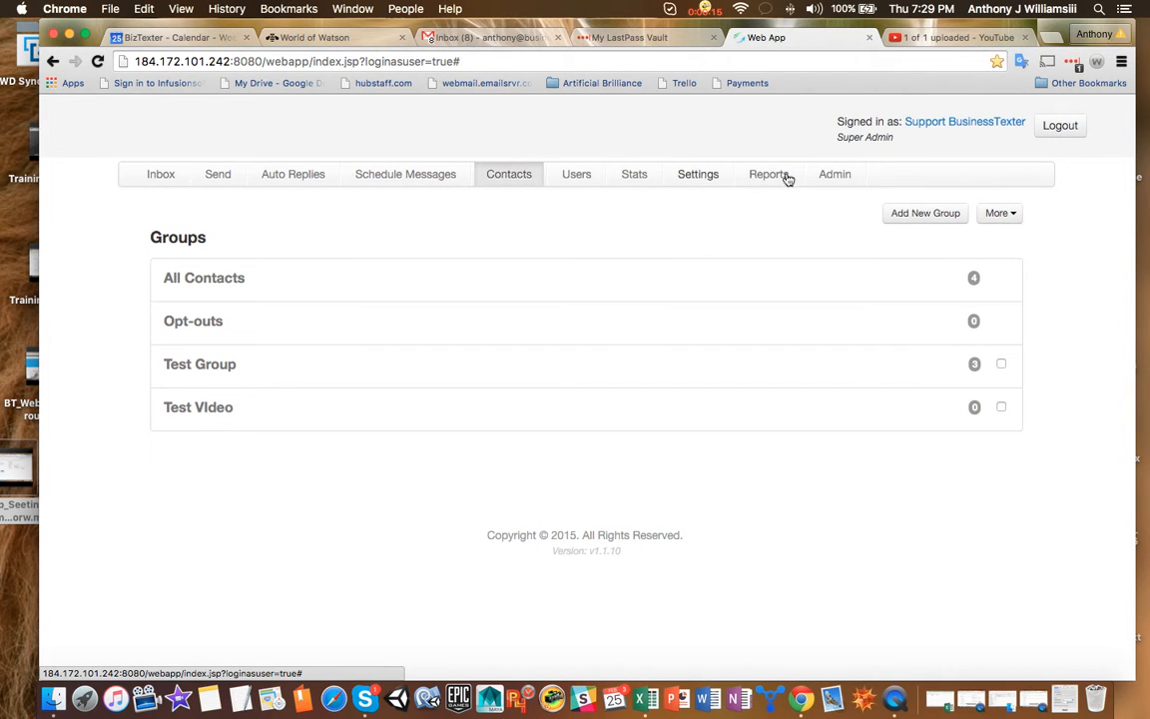
# View the contact list of the All Contacts group and return to the groups overview
pyautogui.click(526, 176)
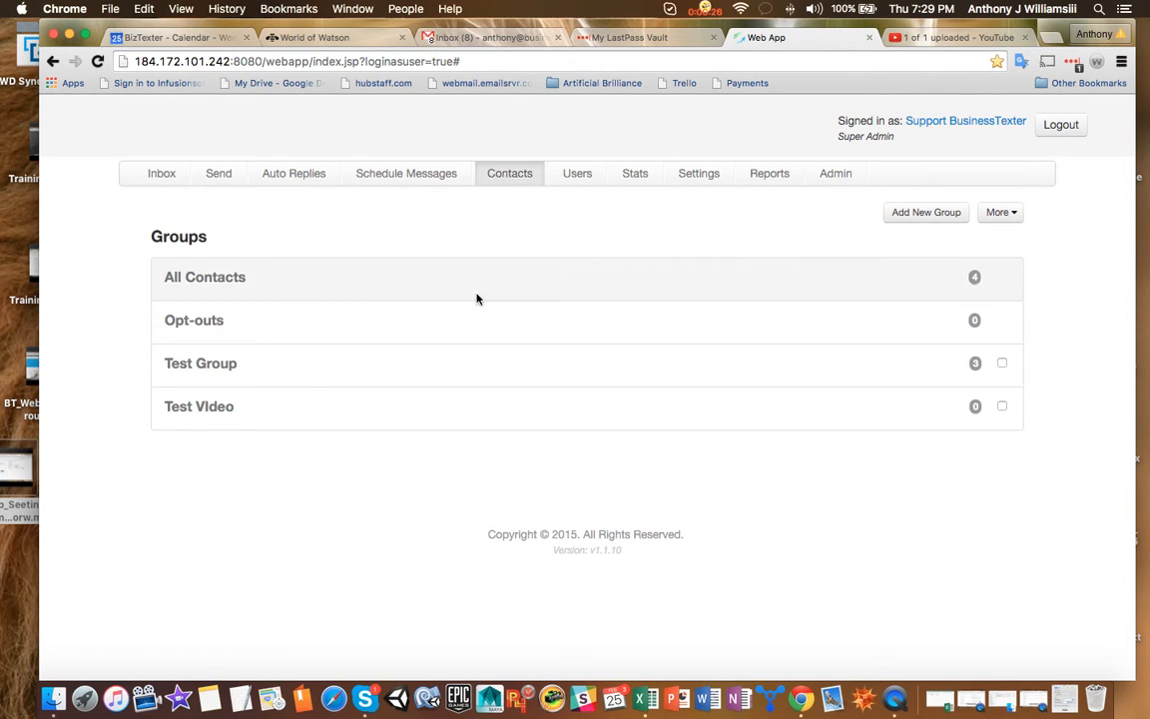
pyautogui.click(226, 281)
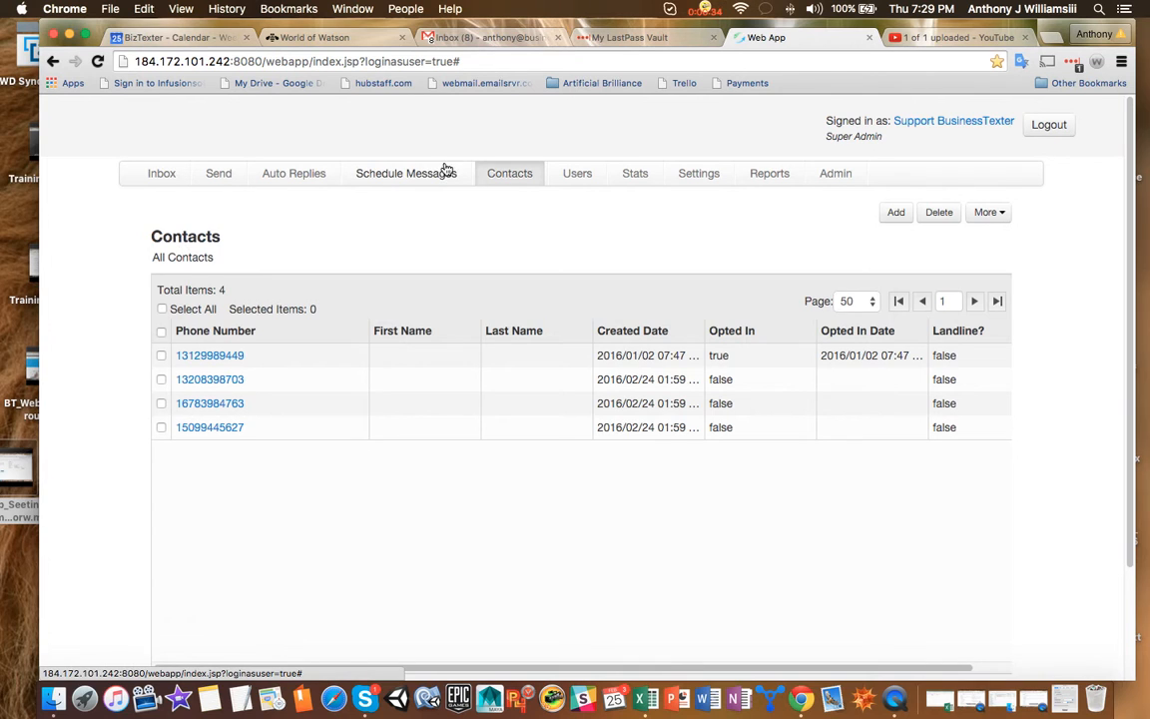
pyautogui.click(481, 176)
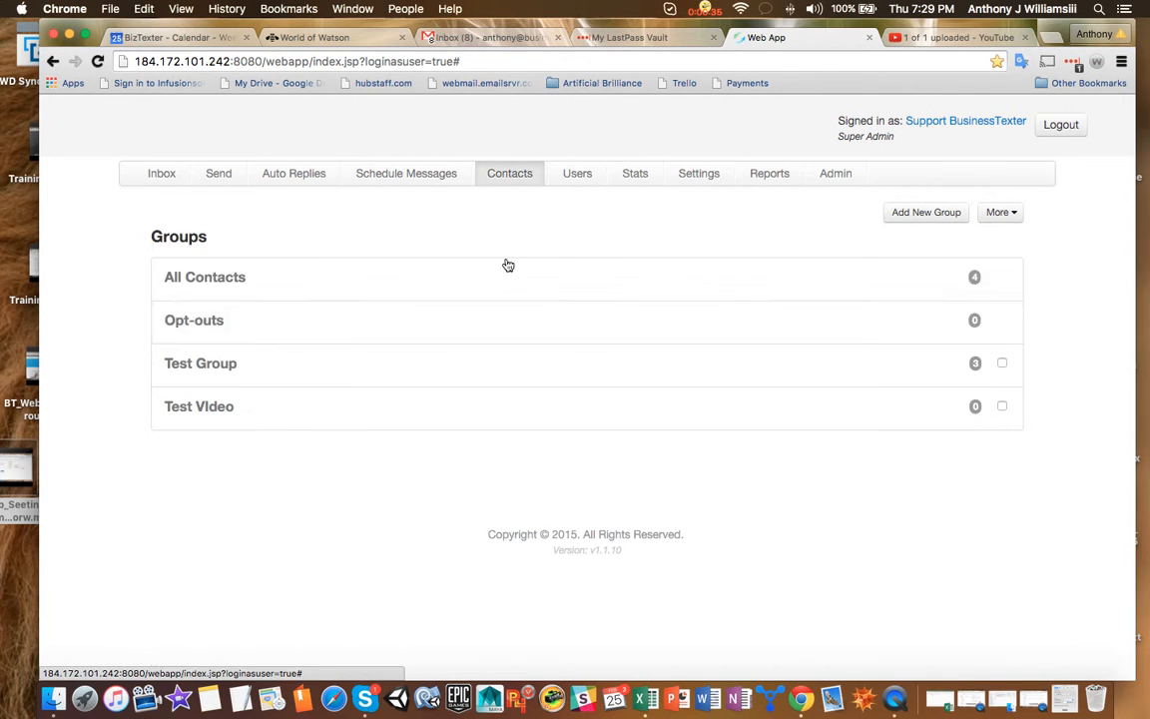
# Try the new contact group form with Create Auto Reply turned off, closing it without creating a group
pyautogui.click(944, 218)
pyautogui.click(612, 227)
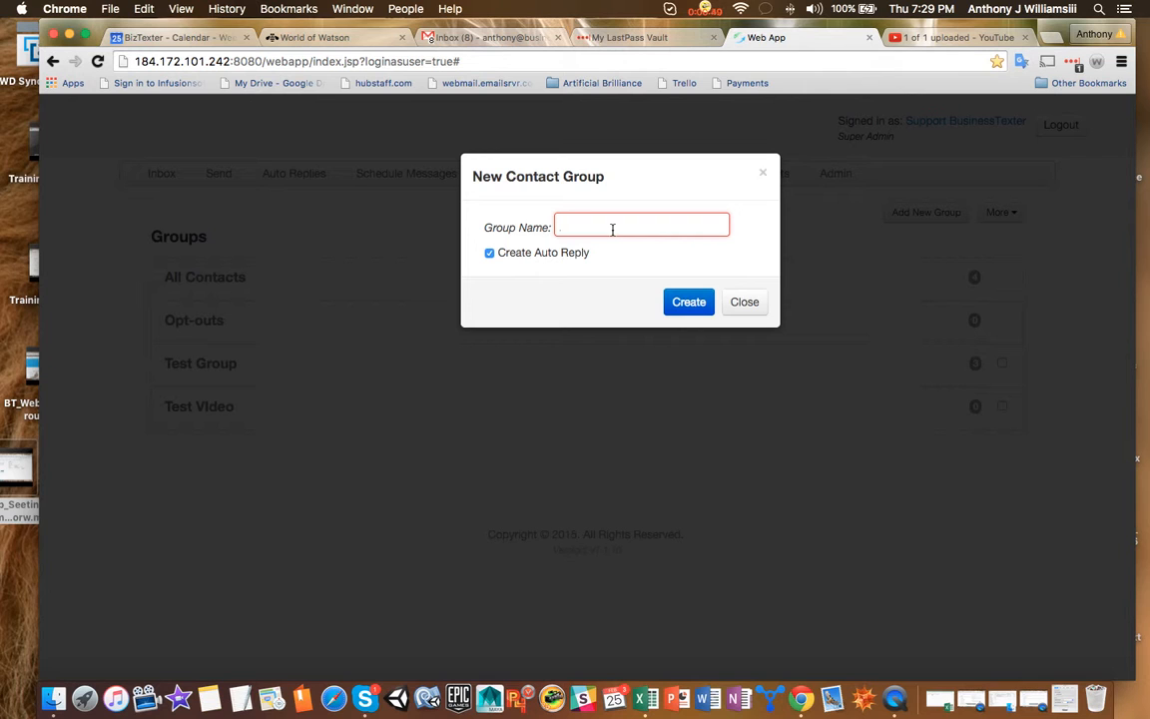
pyautogui.click(491, 255)
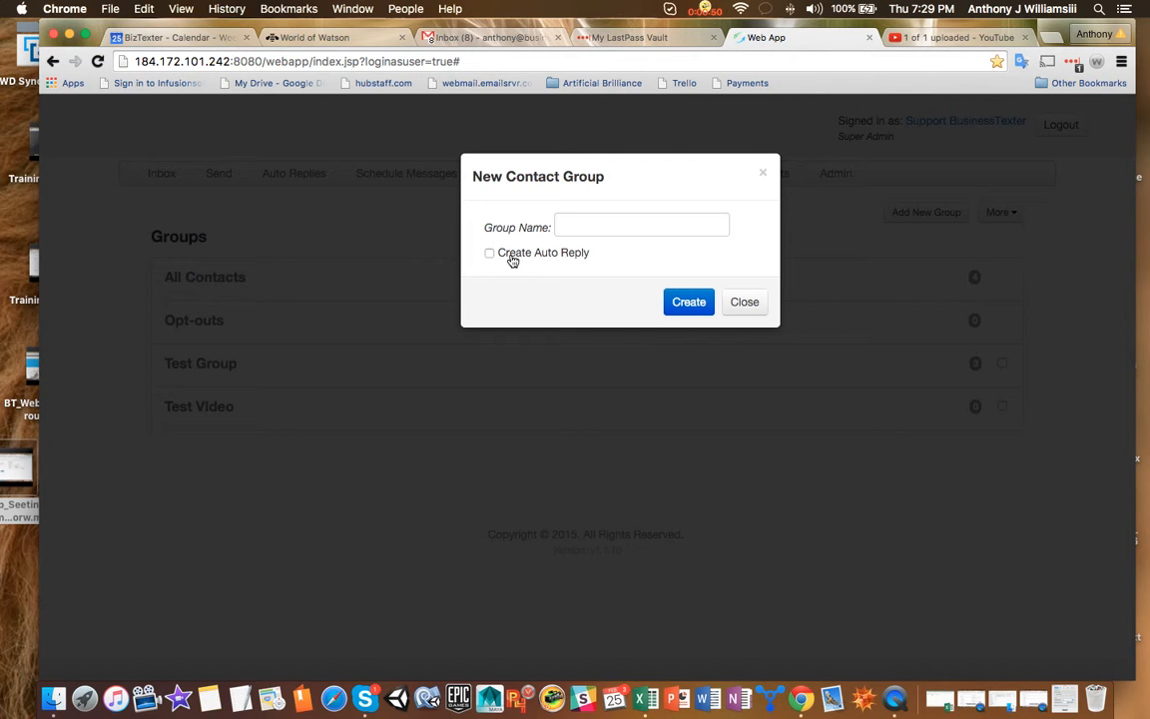
pyautogui.click(606, 225)
pyautogui.click(743, 302)
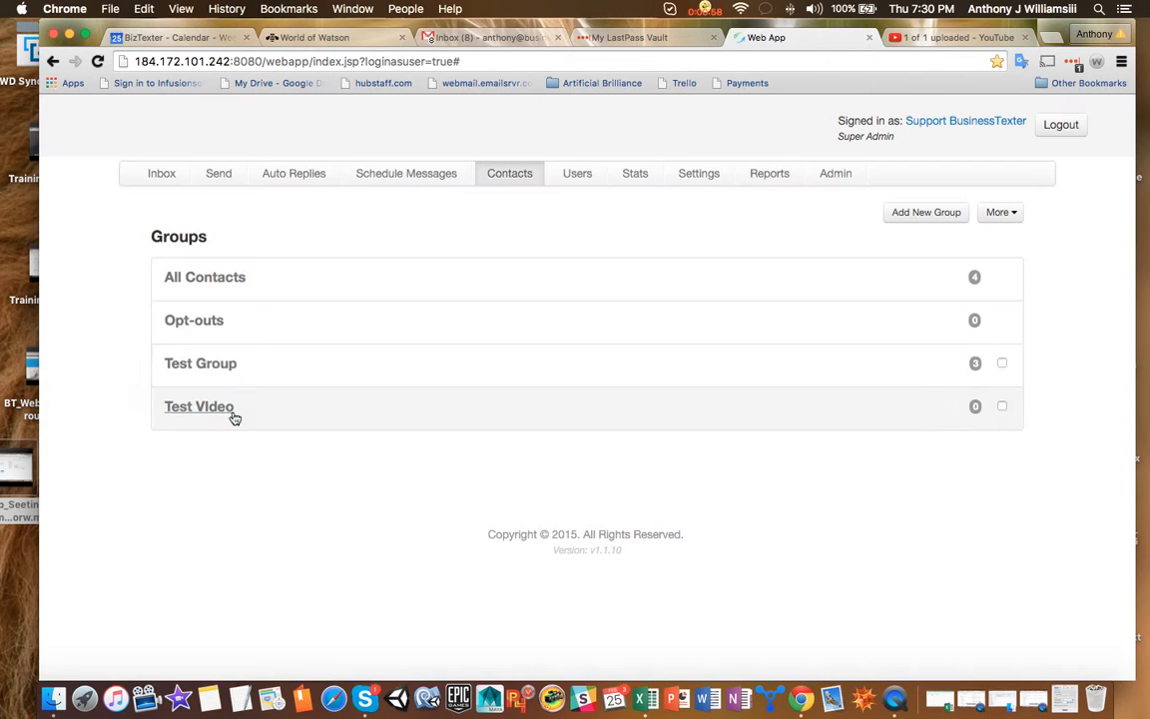
# View the contacts stored in Test Group and return to the groups overview
pyautogui.click(201, 372)
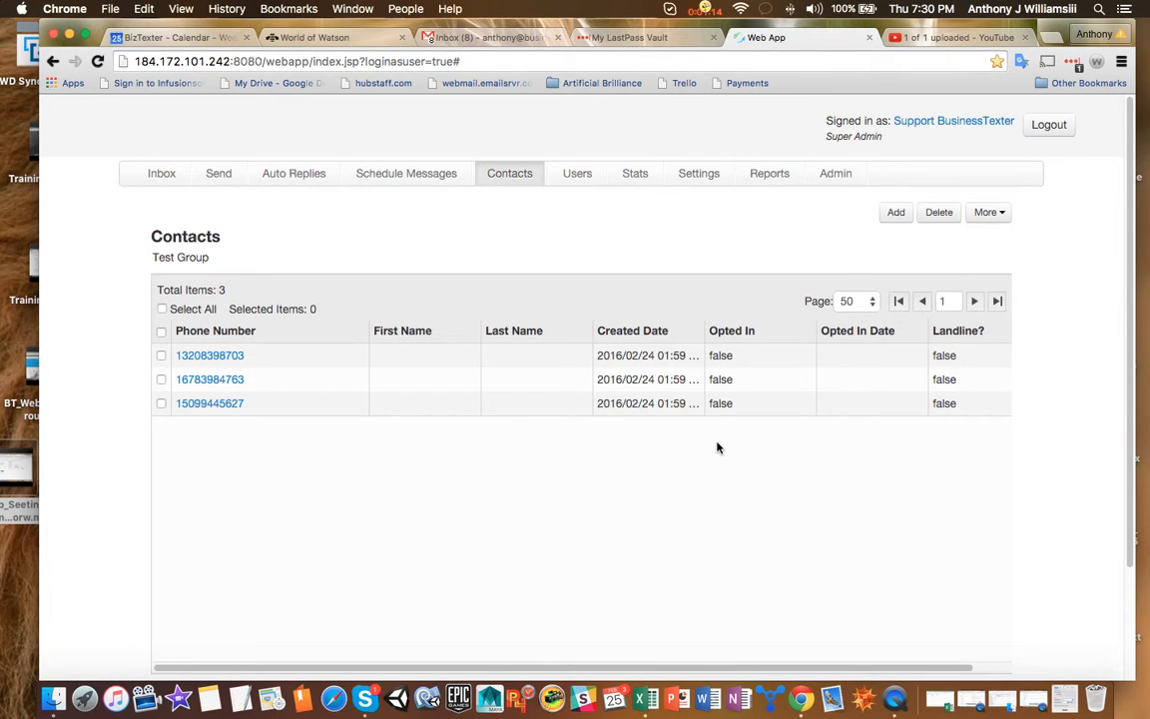
pyautogui.scroll(-1, 734, 414)
pyautogui.hscroll(1, 734, 414)
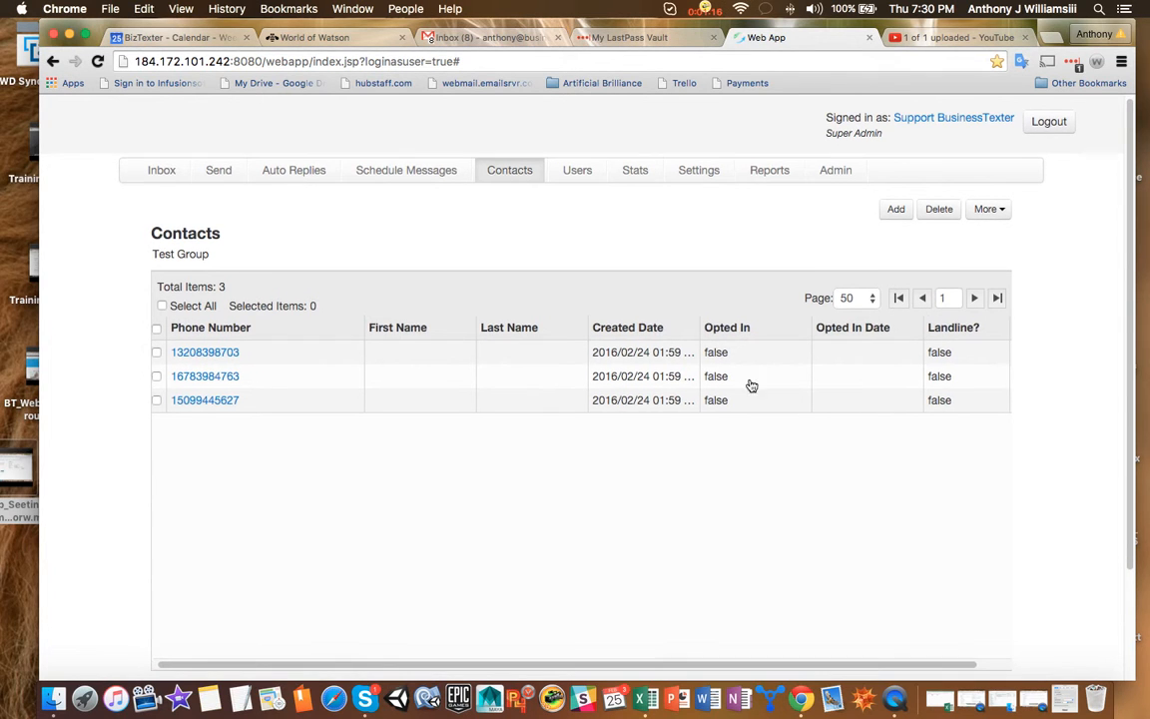
pyautogui.click(506, 171)
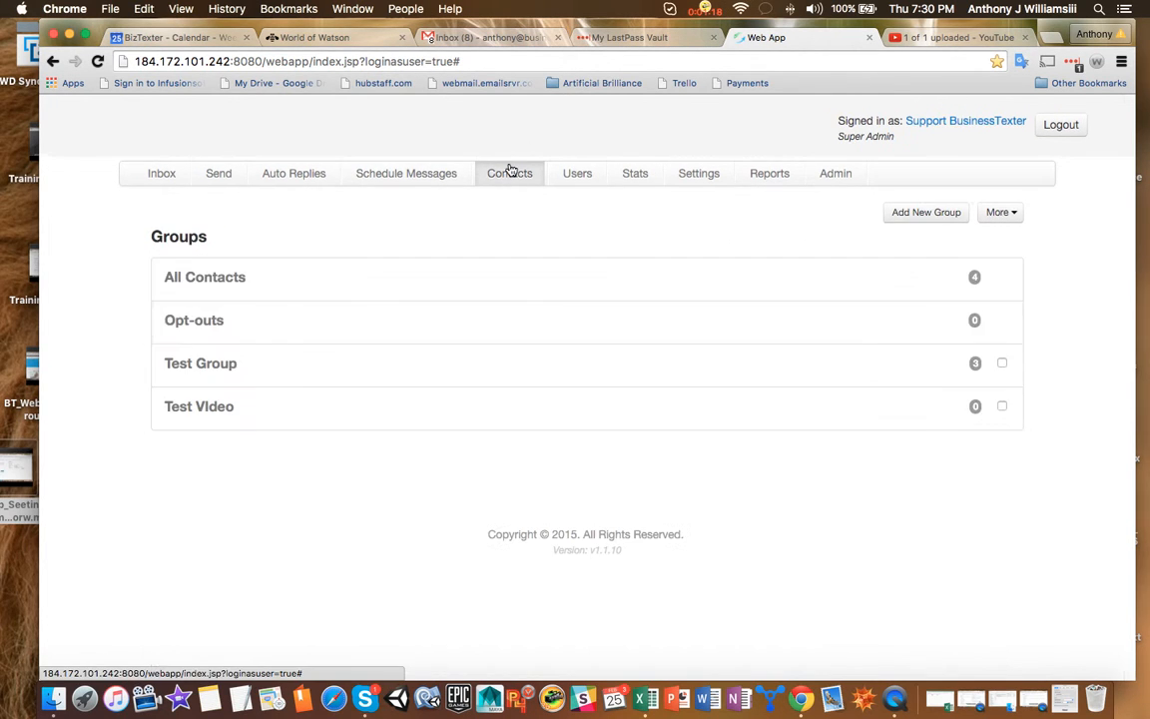
# Review the blank new contact group form and close it without creating a group
pyautogui.click(926, 212)
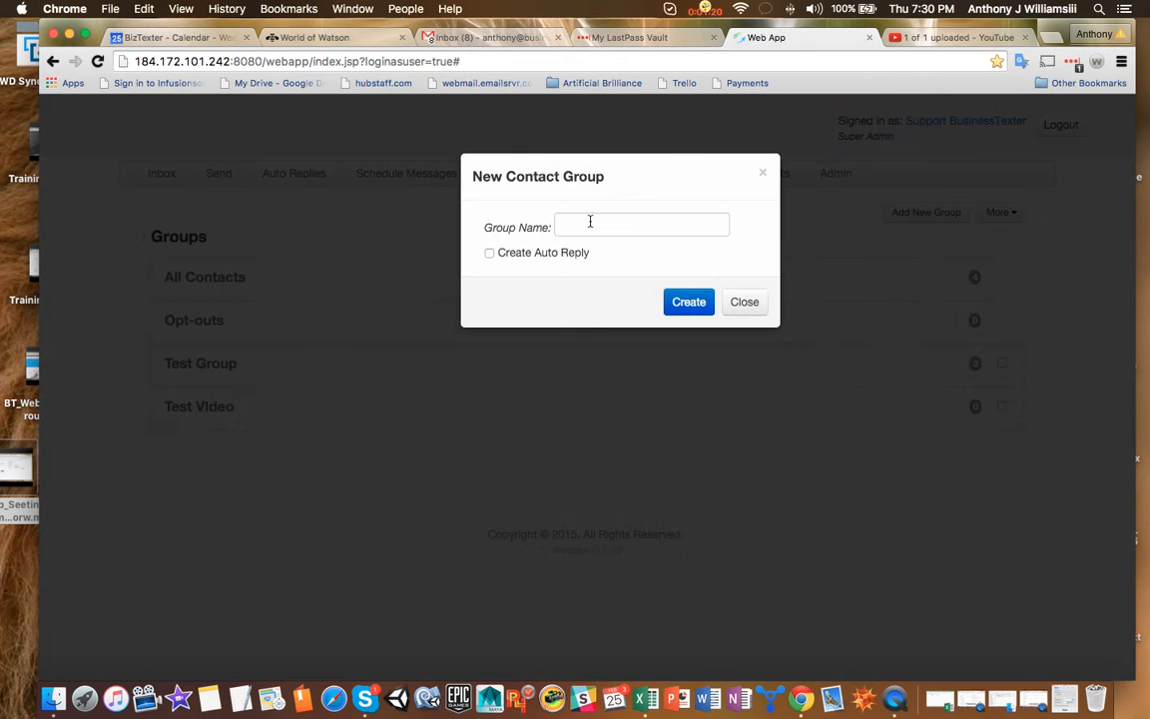
pyautogui.click(616, 224)
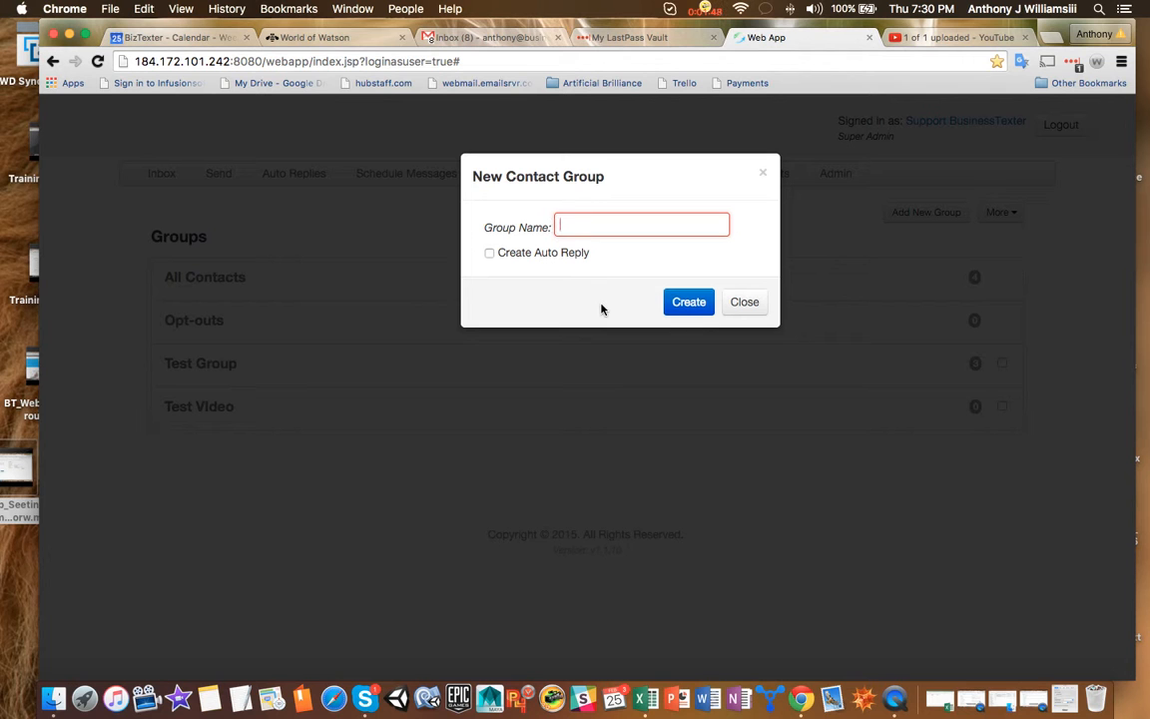
pyautogui.click(737, 304)
# Review the additional actions offered for groups and those offered inside the All Contacts list
pyautogui.click(1008, 217)
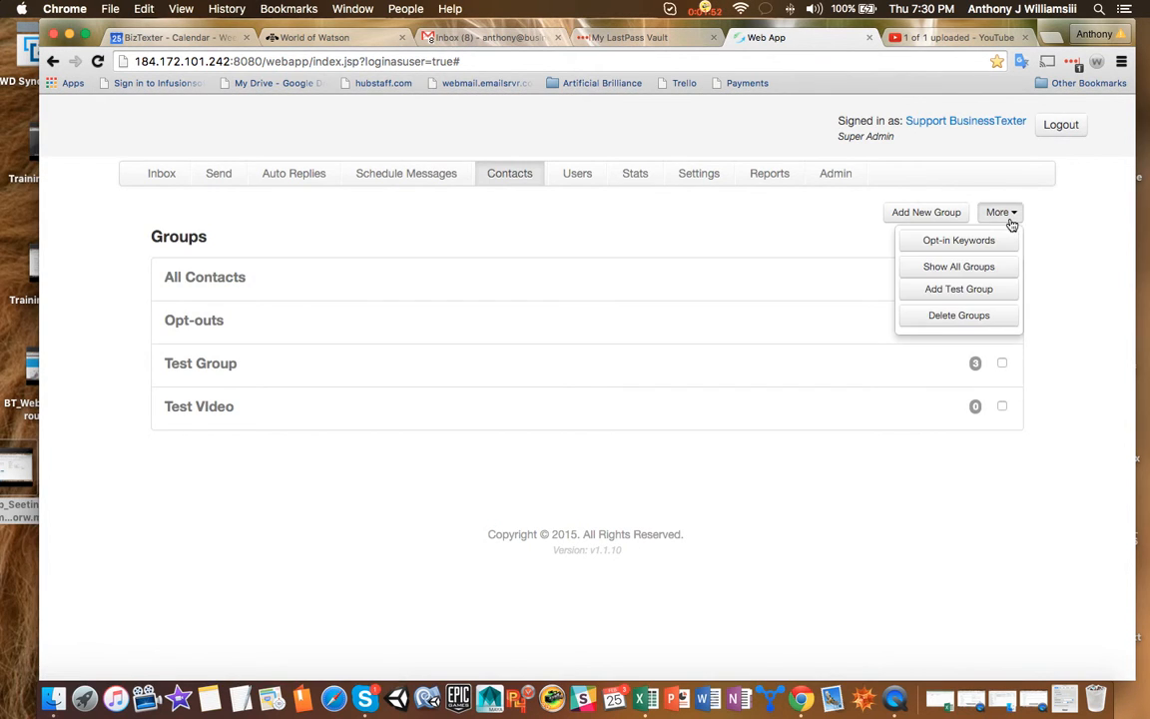
pyautogui.click(224, 278)
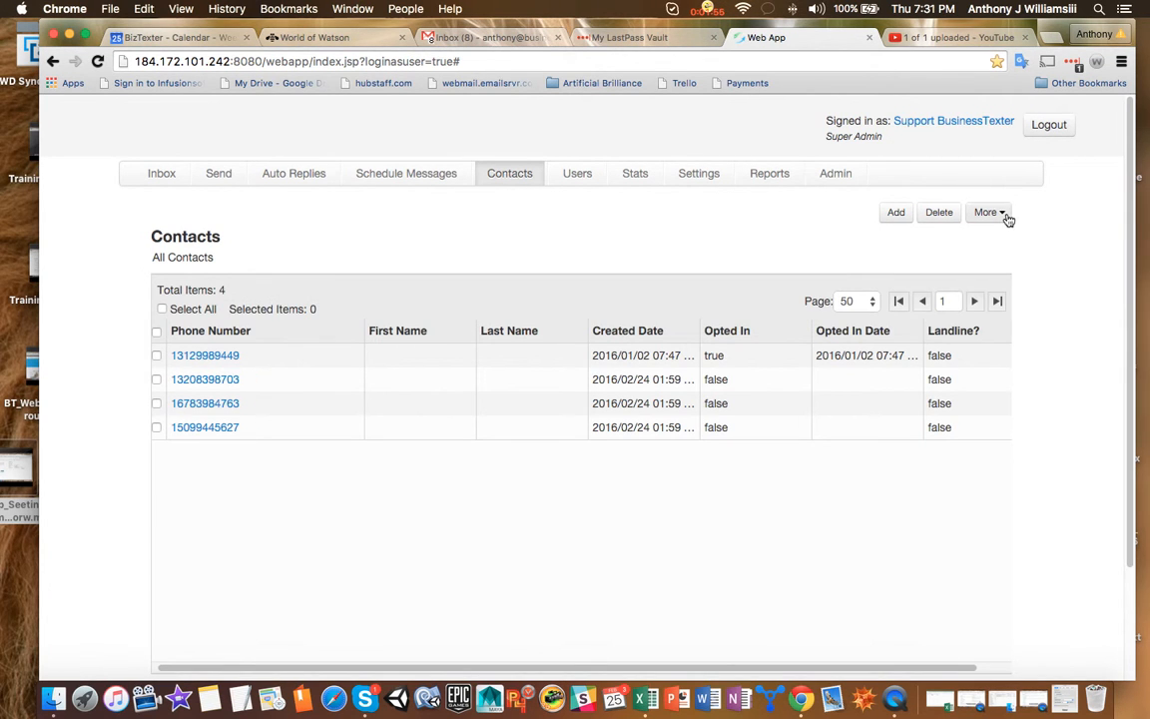
pyautogui.click(1006, 220)
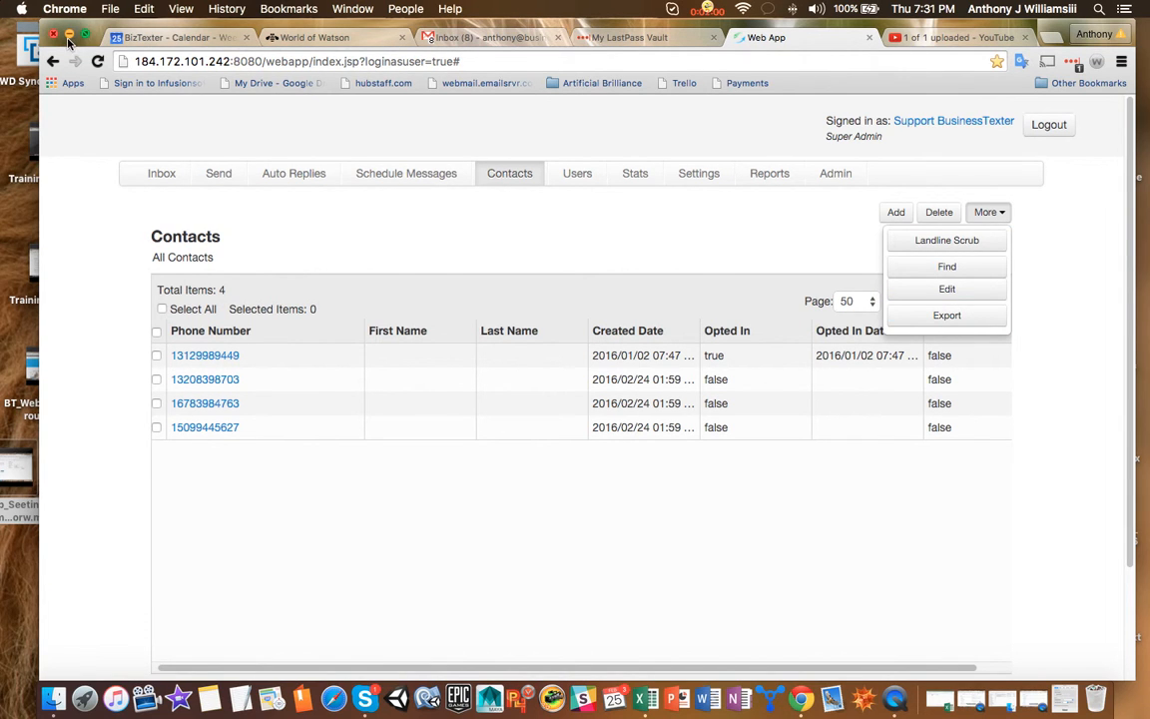
# Open Contact_New Contacts.csv from the desktop in Excel, review its column layout, and return to the web app in Chrome
pyautogui.press('super+m')
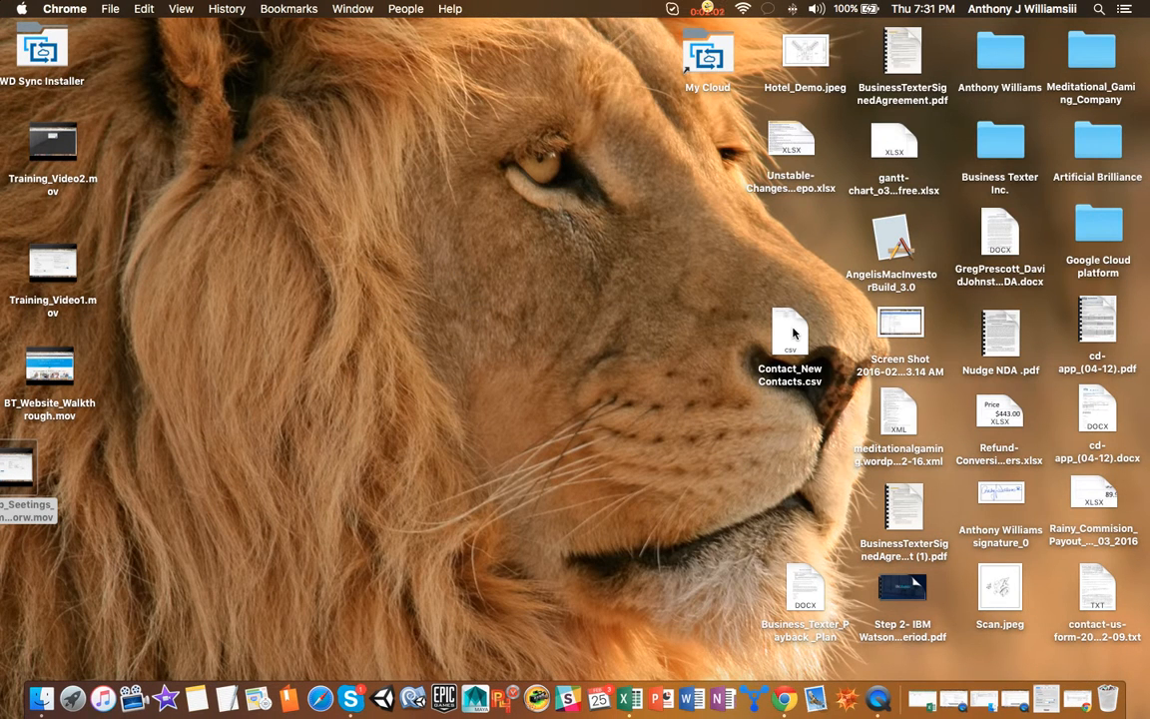
pyautogui.doubleClick(790, 334)
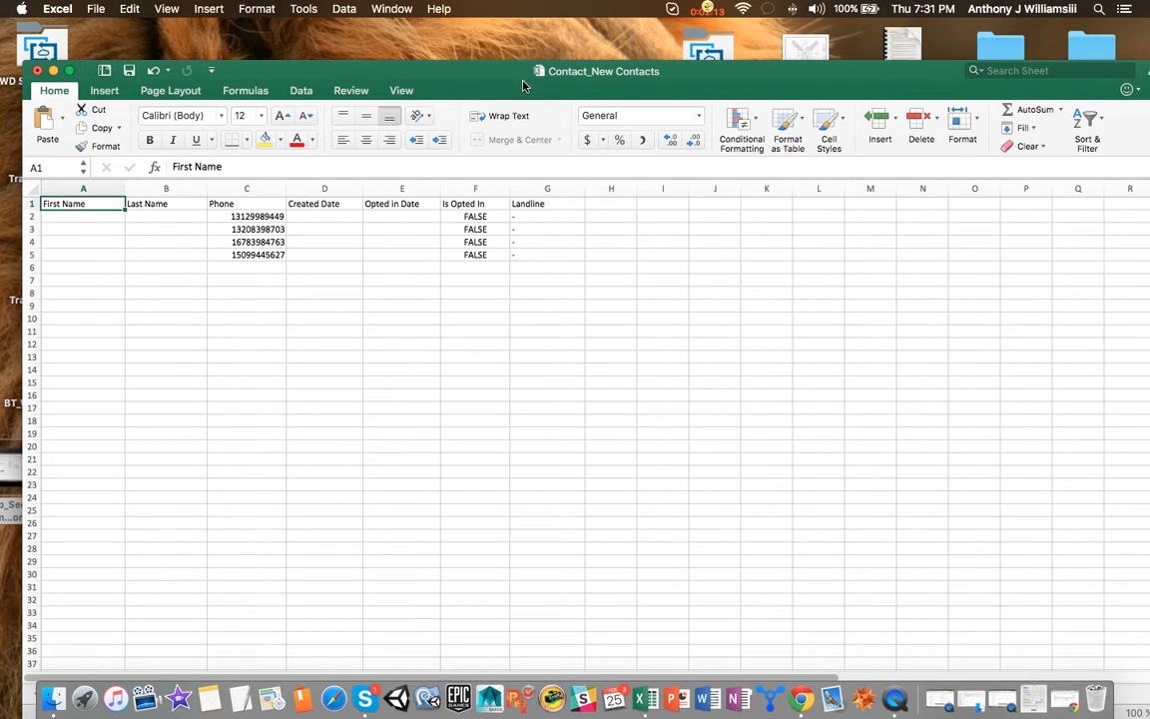
pyautogui.doubleClick(465, 73)
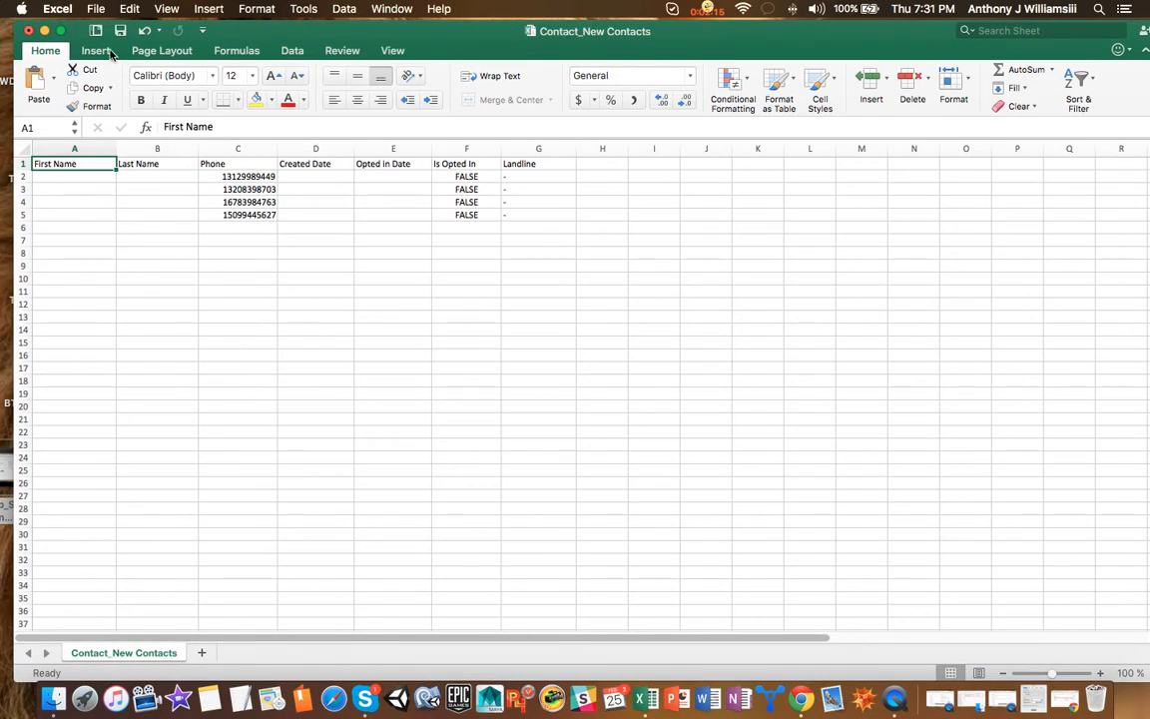
pyautogui.click(44, 31)
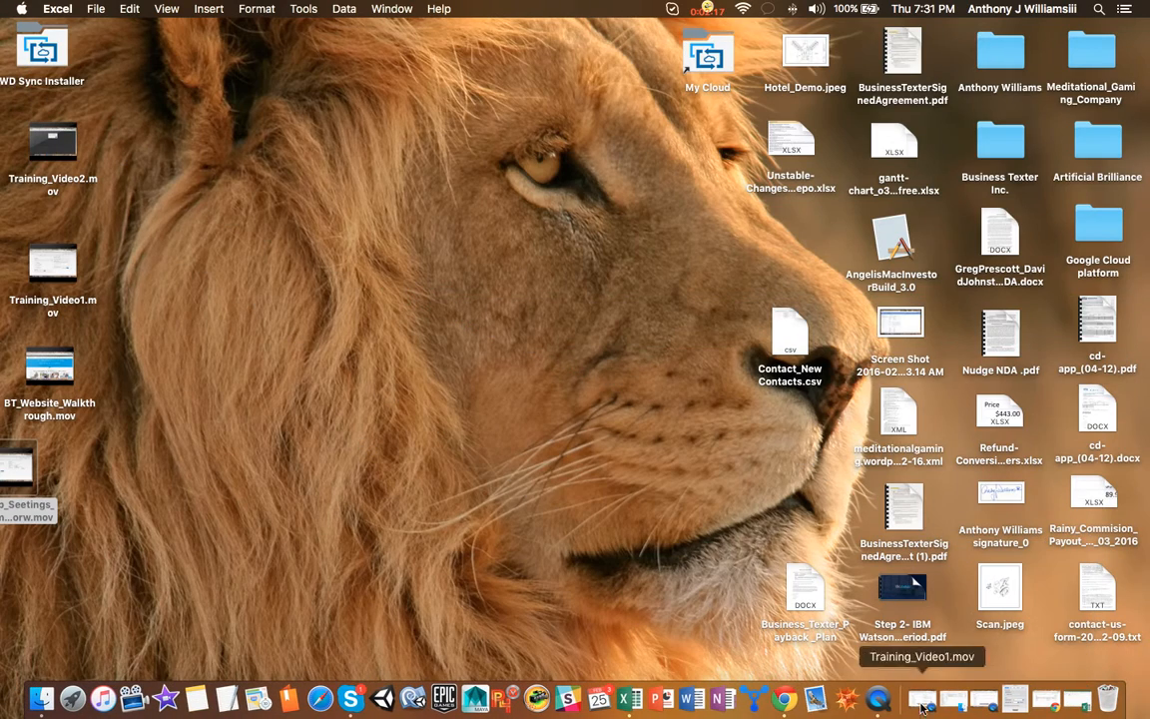
pyautogui.click(1046, 702)
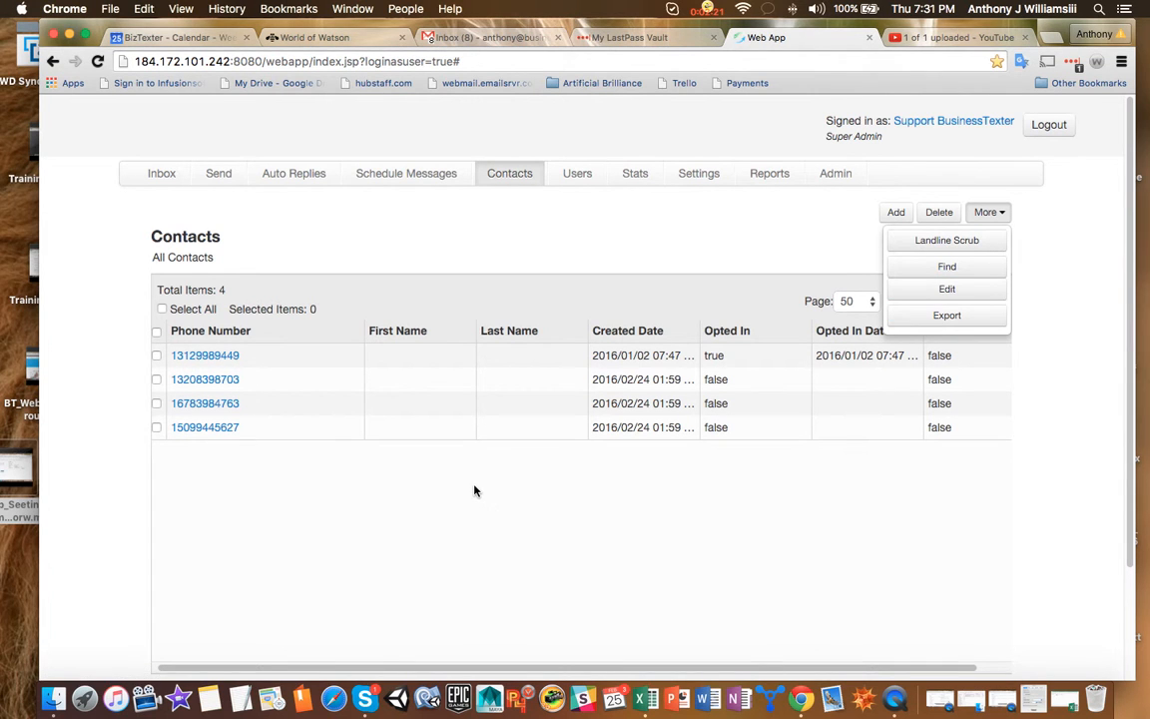
# Switch to Excel to recheck the Contact_New Contacts sheet, and return to the All Contacts list in Chrome
pyautogui.click(69, 34)
pyautogui.click(1054, 704)
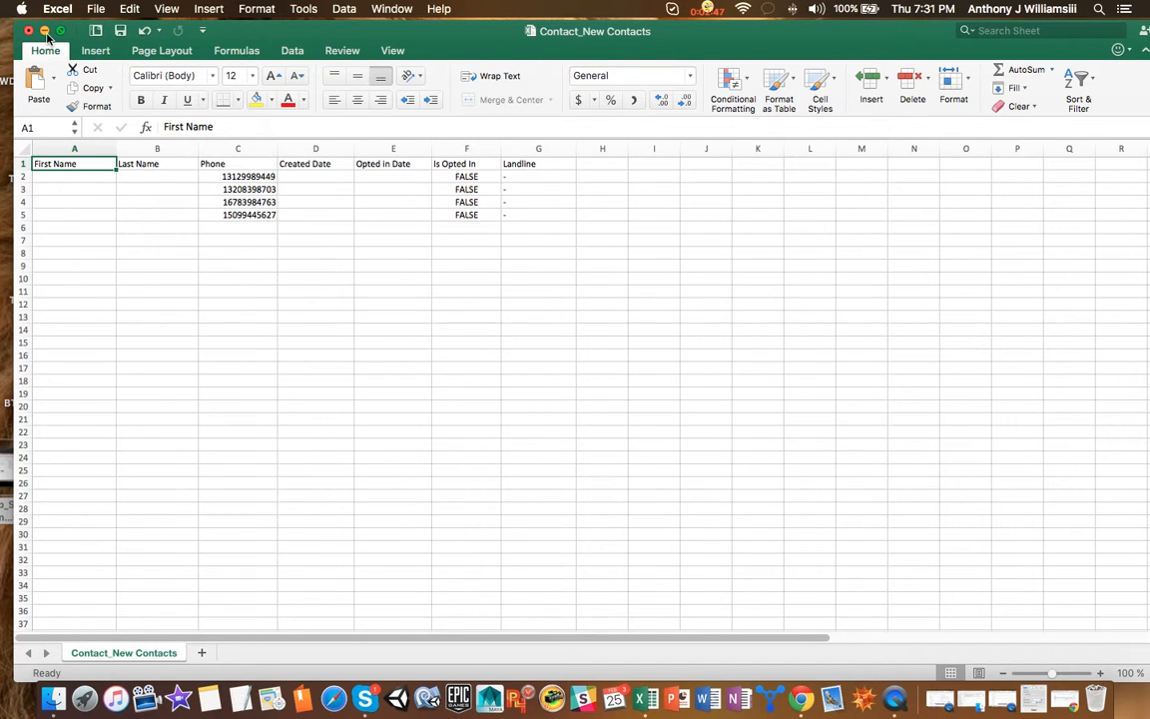
pyautogui.click(1060, 699)
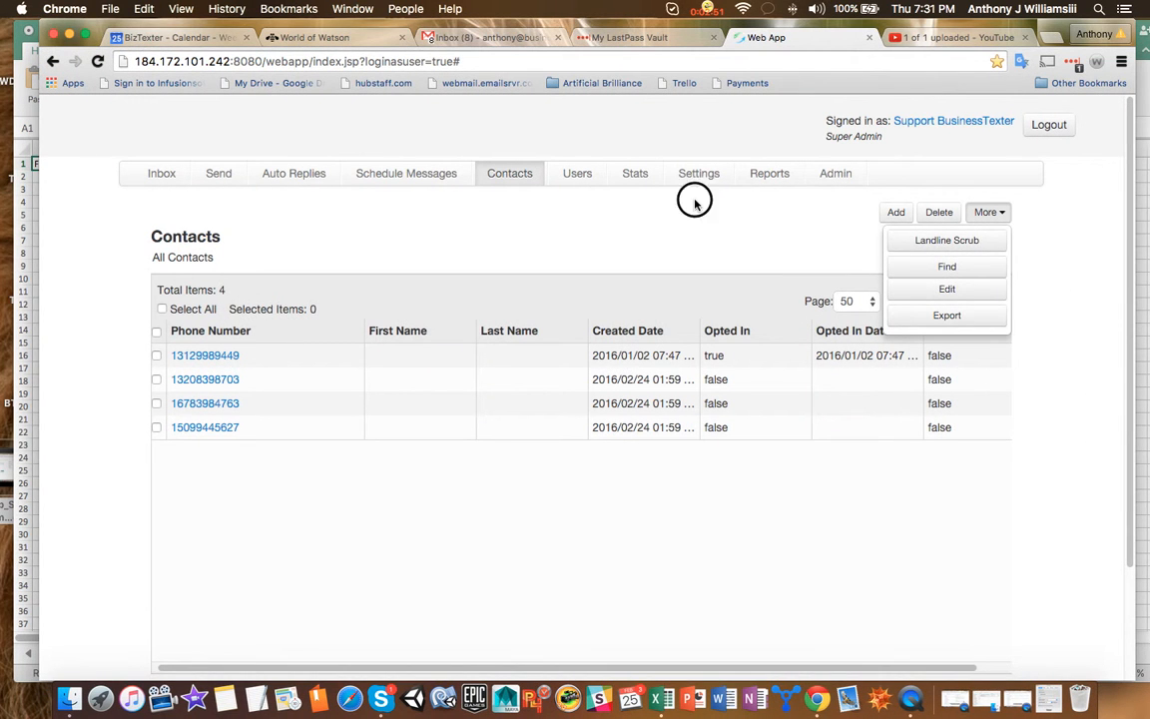
pyautogui.click(696, 204)
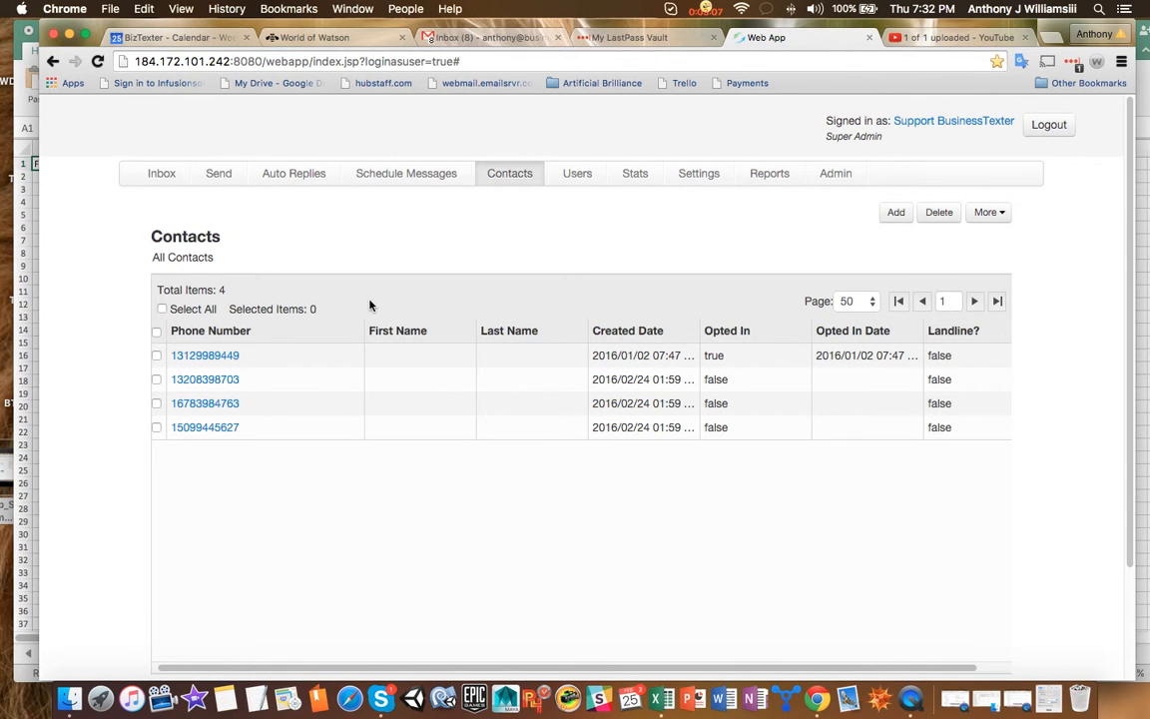
# Compare the extra actions on the groups overview with those of the All Contacts list
pyautogui.click(521, 185)
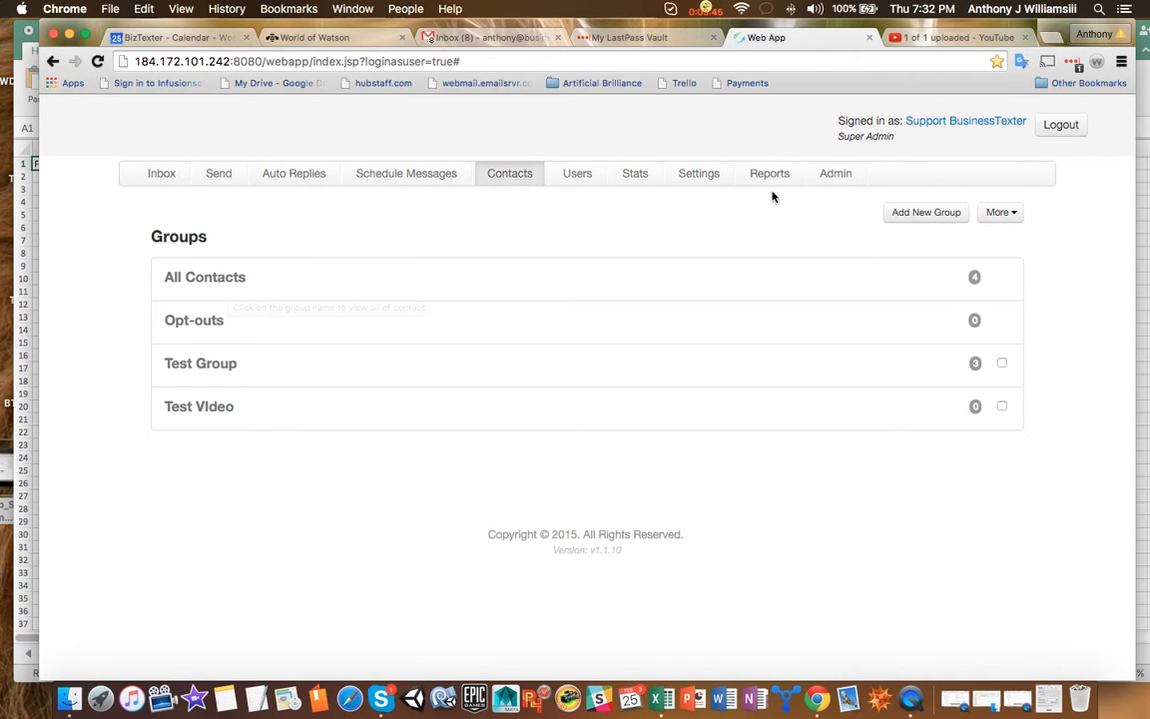
pyautogui.click(1010, 213)
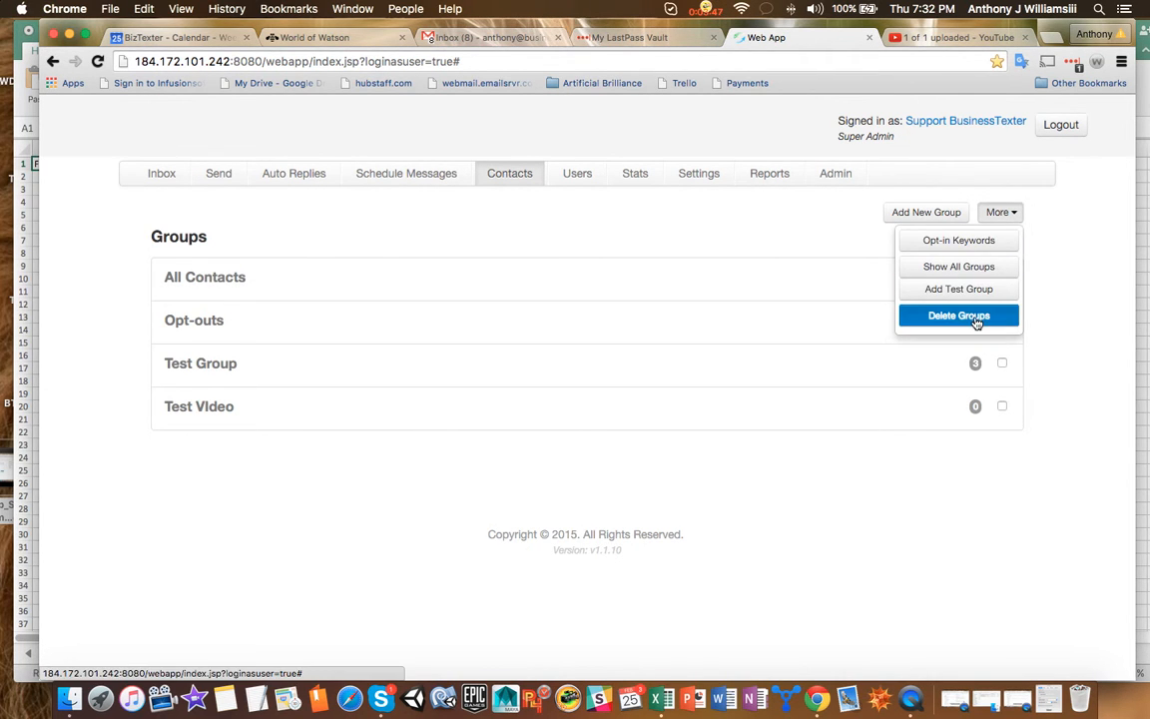
pyautogui.click(239, 265)
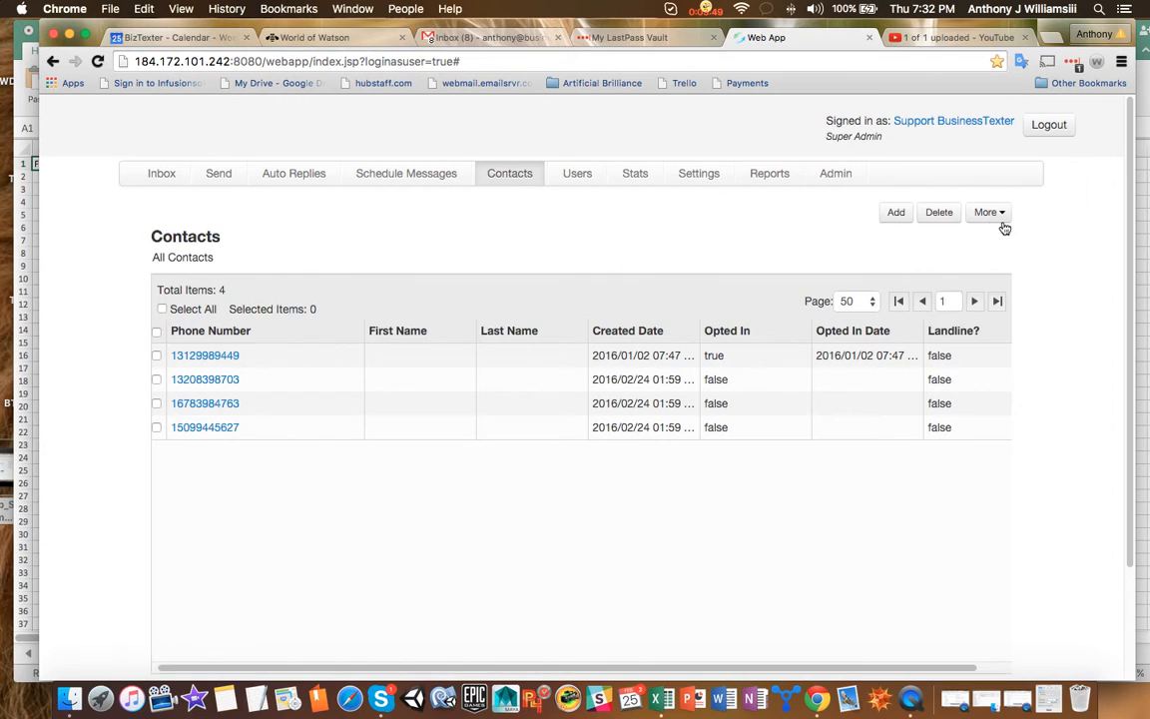
pyautogui.click(1001, 215)
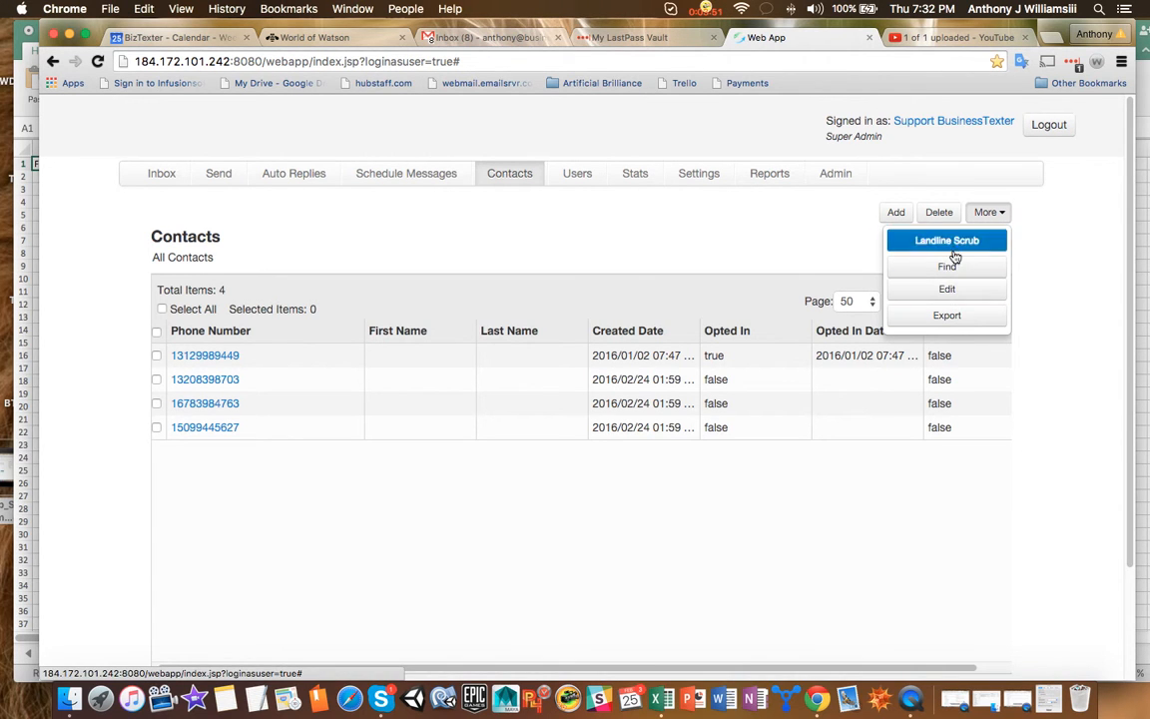
pyautogui.click(762, 227)
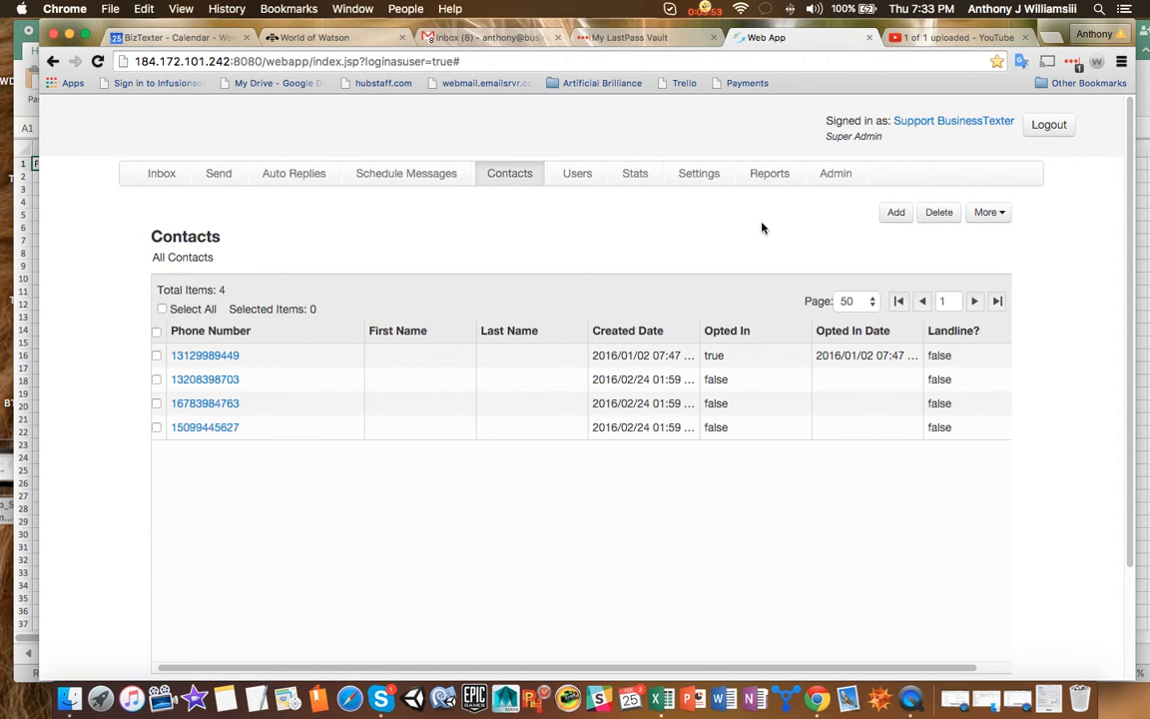
# Select every contact in the All Contacts list and show the additional contact actions
pyautogui.click(990, 216)
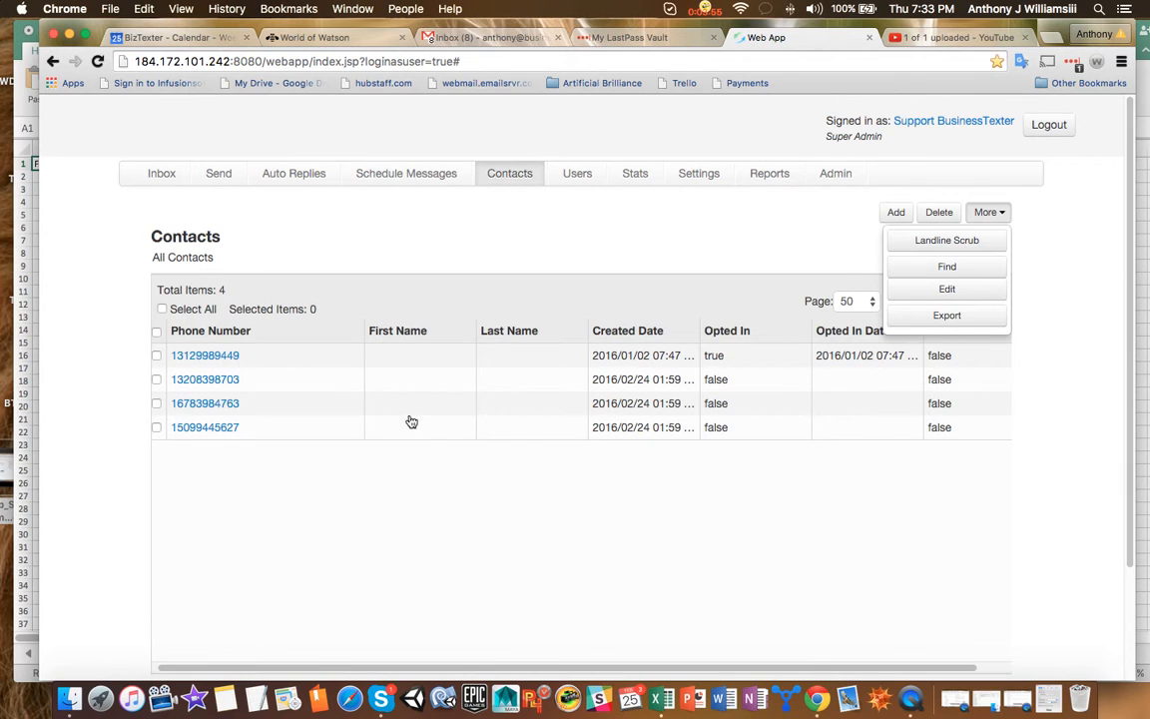
pyautogui.click(162, 308)
pyautogui.click(990, 213)
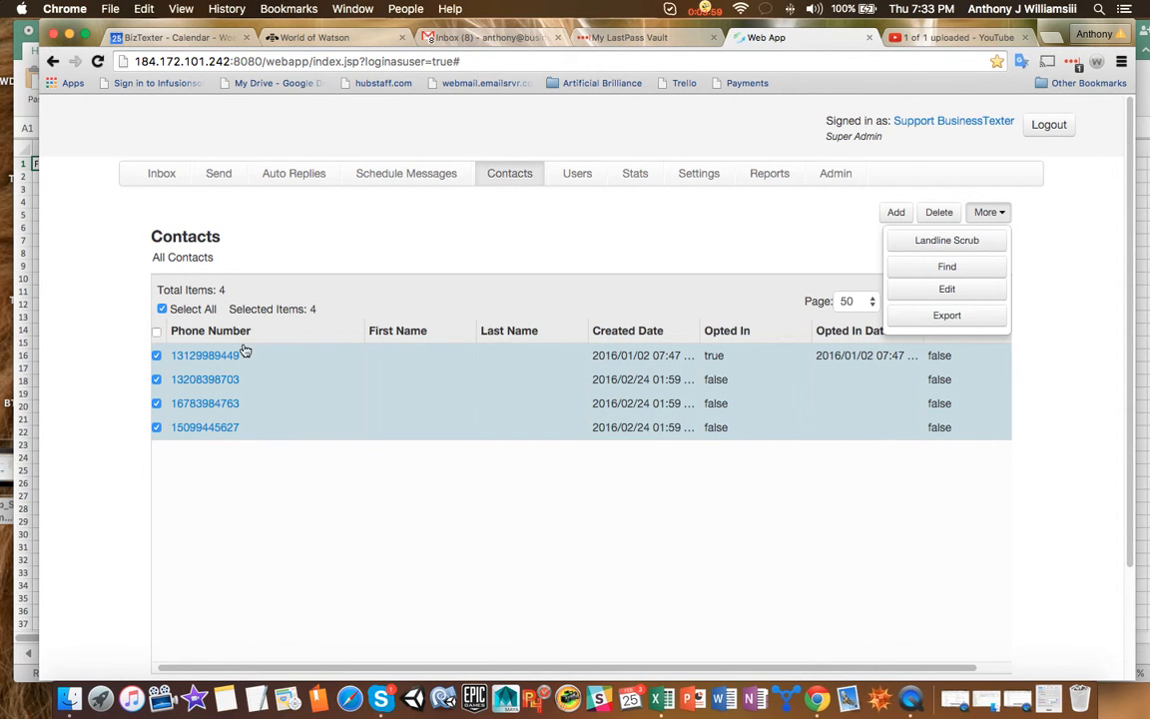
# Try adding an individual contact with Mark Imports as Opt Ins enabled, accepting the warning and closing the blank contact form
pyautogui.click(896, 212)
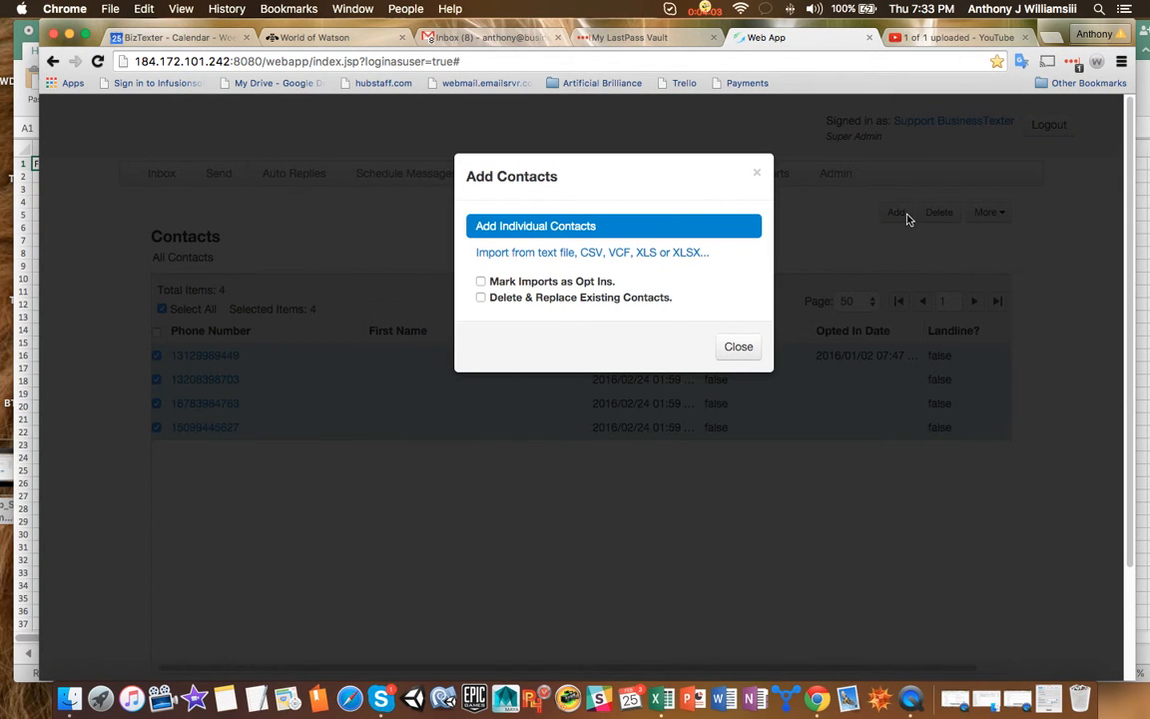
pyautogui.click(481, 283)
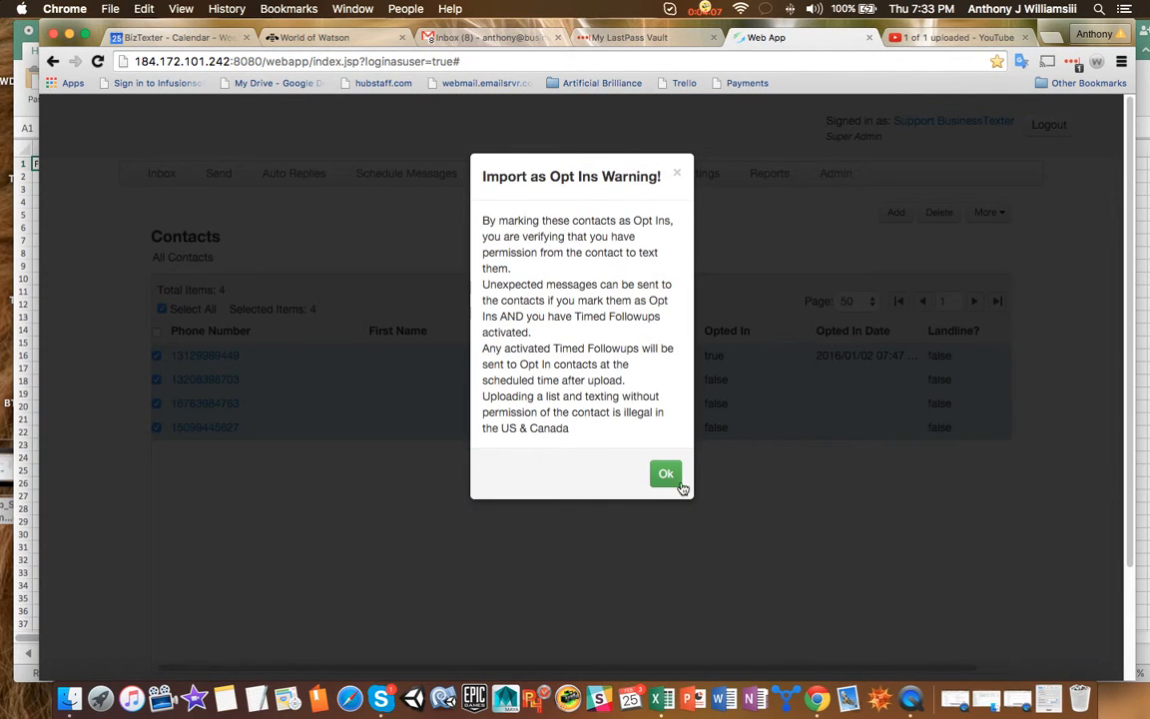
pyautogui.click(679, 483)
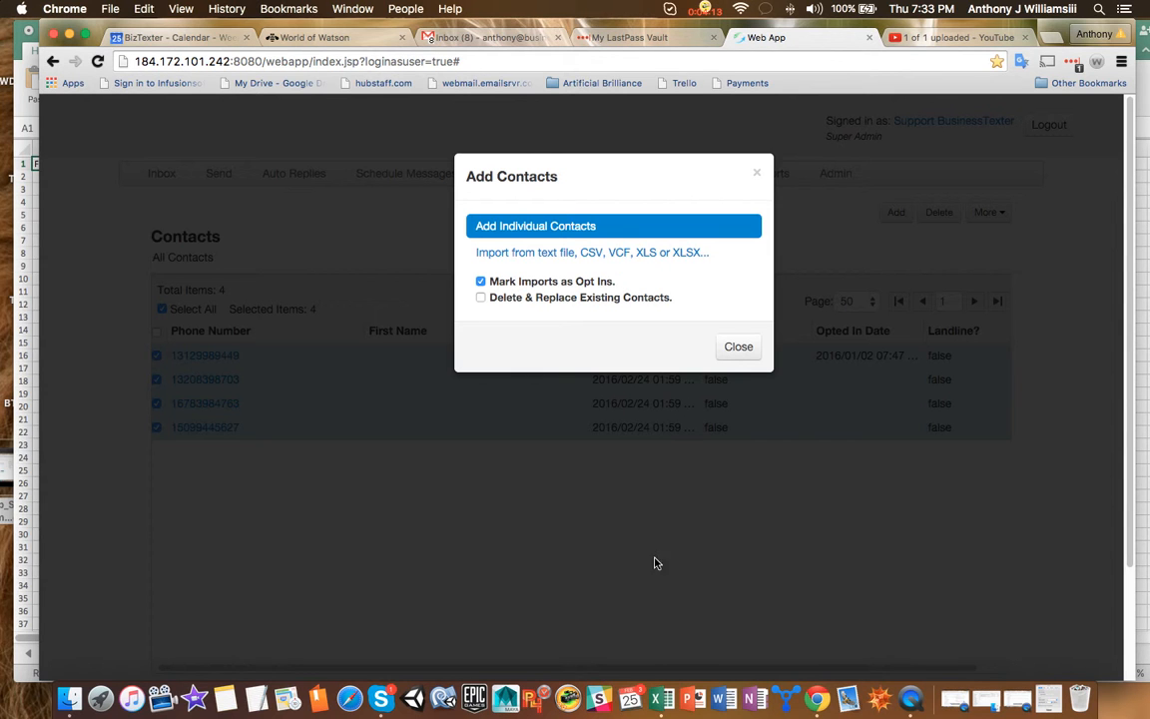
pyautogui.click(584, 229)
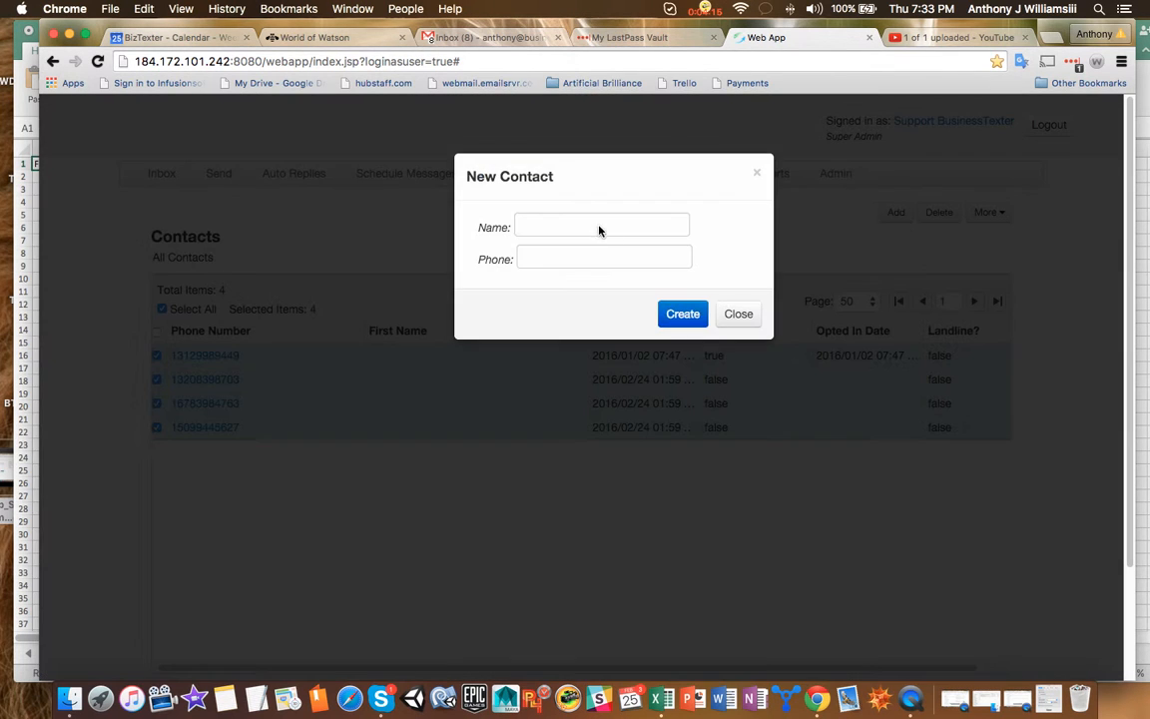
pyautogui.click(737, 315)
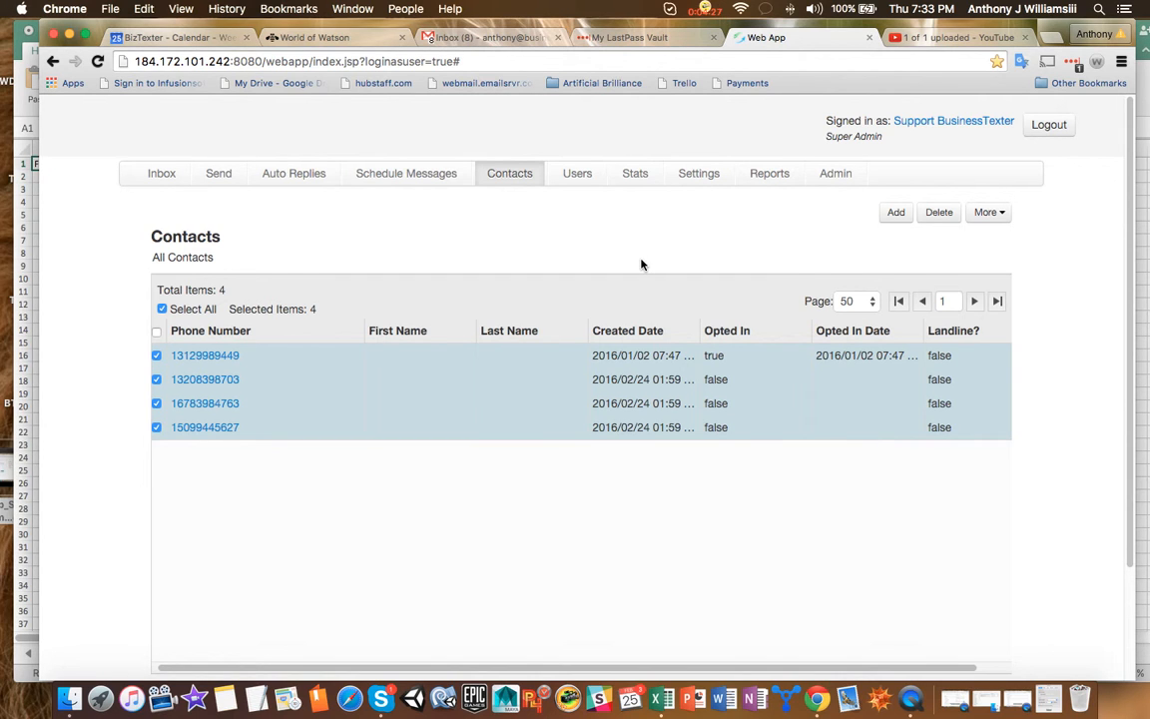
# Import Contact_New Contacts.csv from the Desktop into All Contacts with Mark Imports as Opt Ins enabled, accepting the opt-in warning and closing the import summary
pyautogui.click(895, 212)
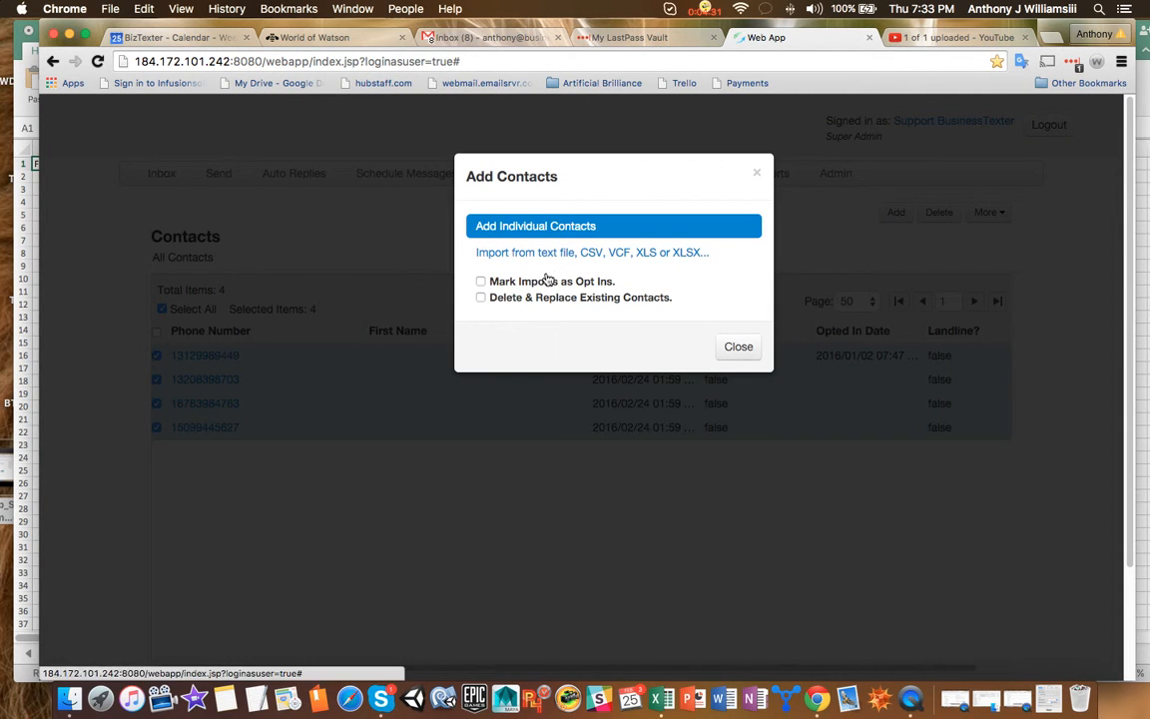
pyautogui.click(480, 282)
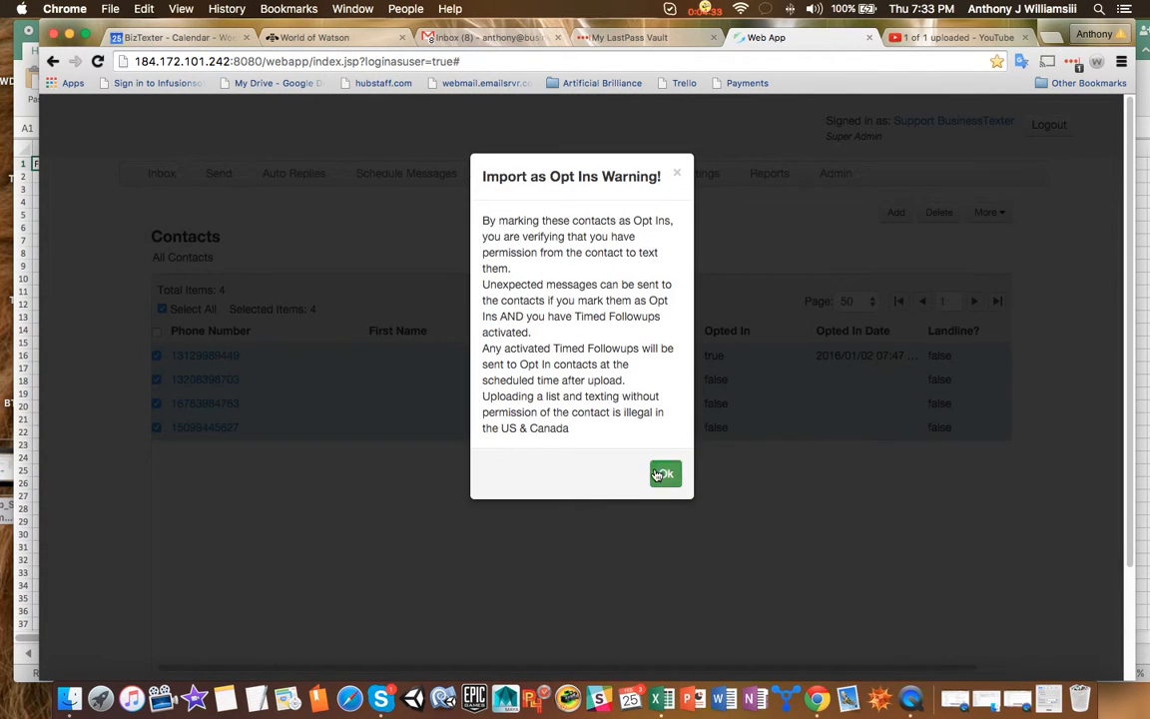
pyautogui.click(663, 475)
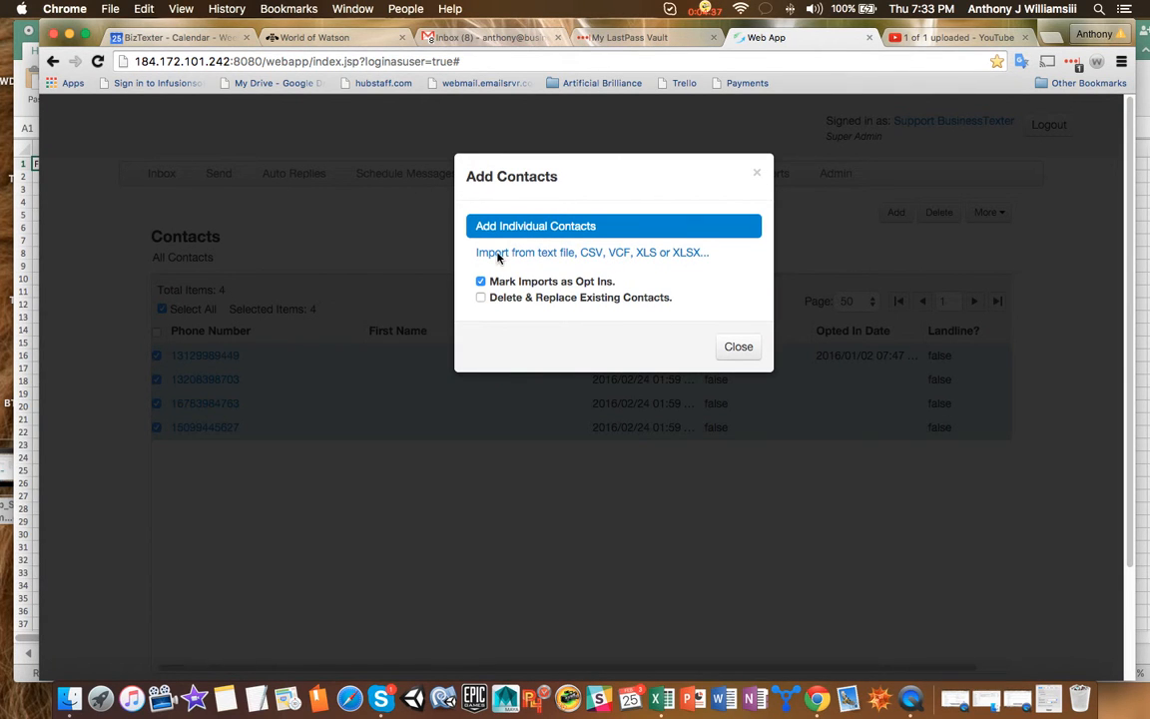
pyautogui.click(591, 255)
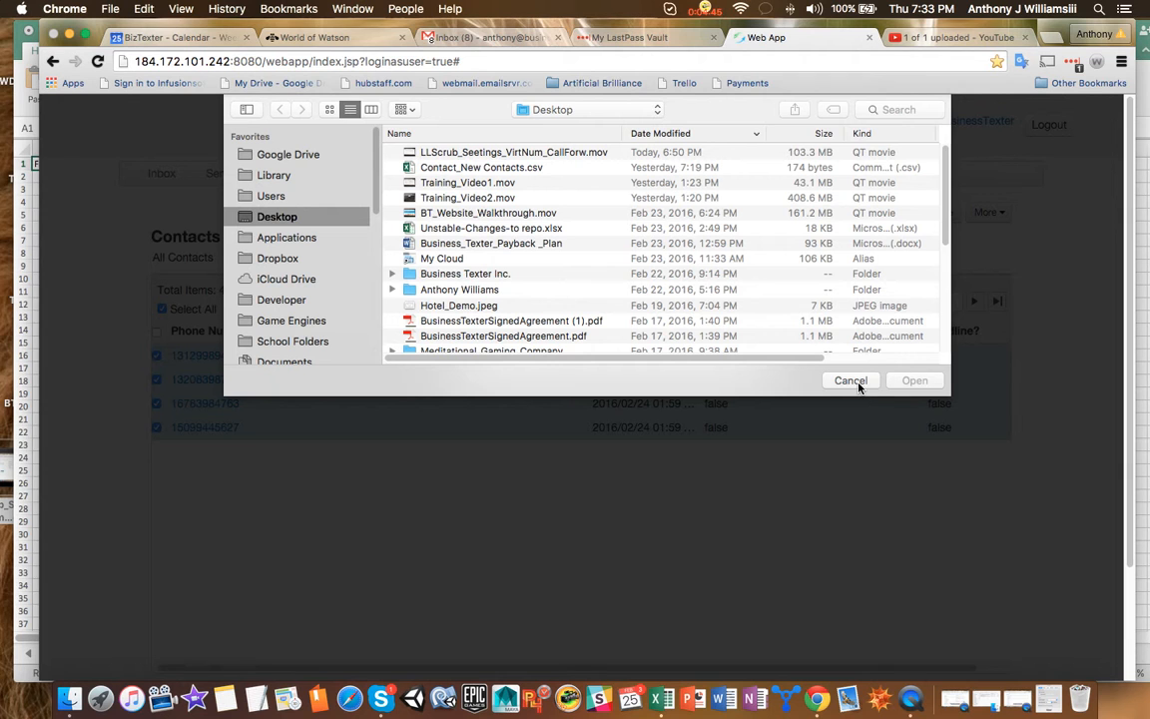
pyautogui.doubleClick(457, 167)
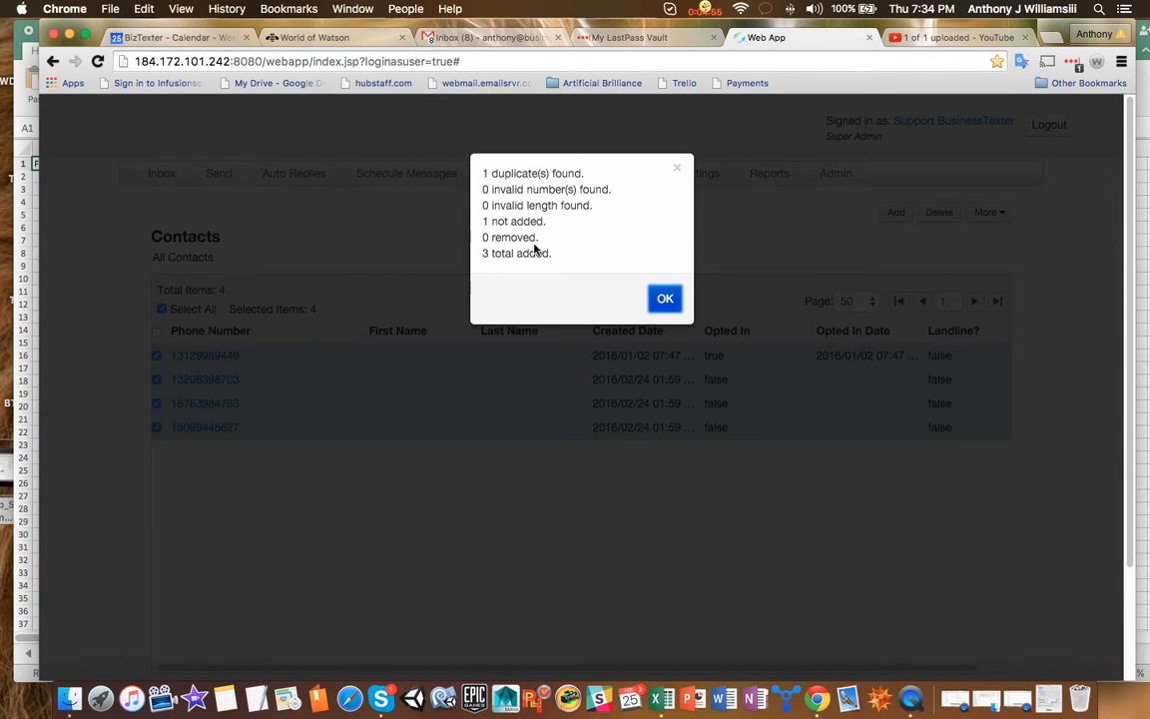
pyautogui.click(665, 299)
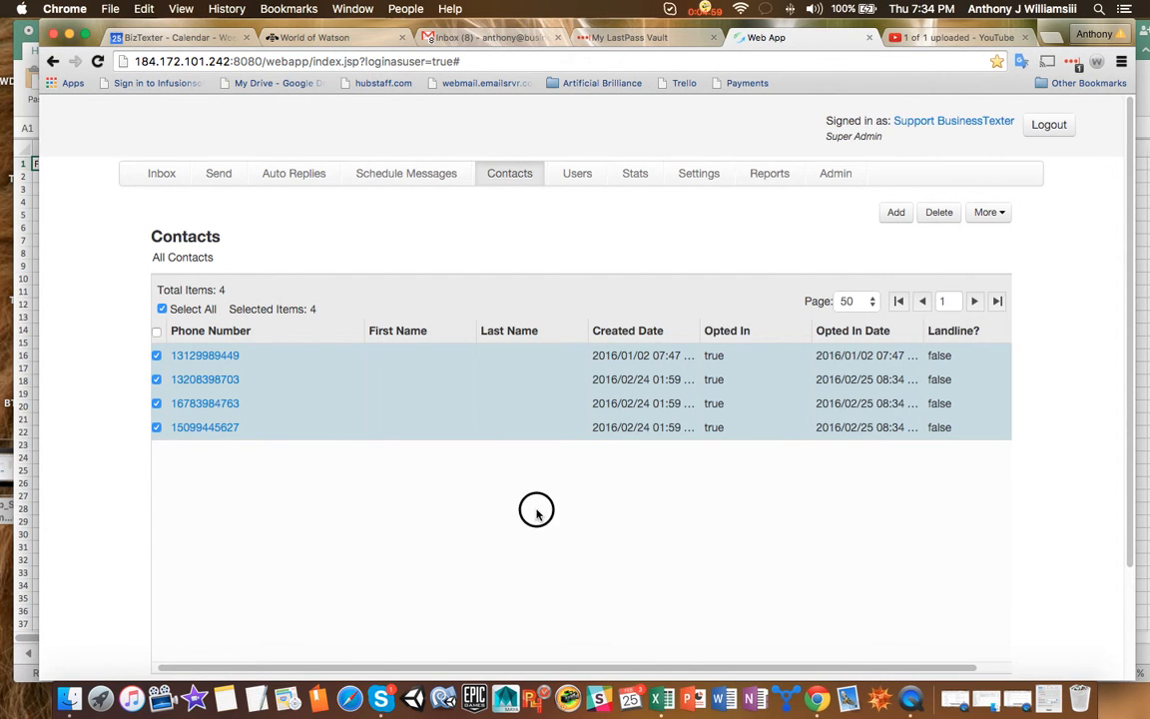
# Clear the selection of all contacts in the All Contacts list
pyautogui.click(739, 359)
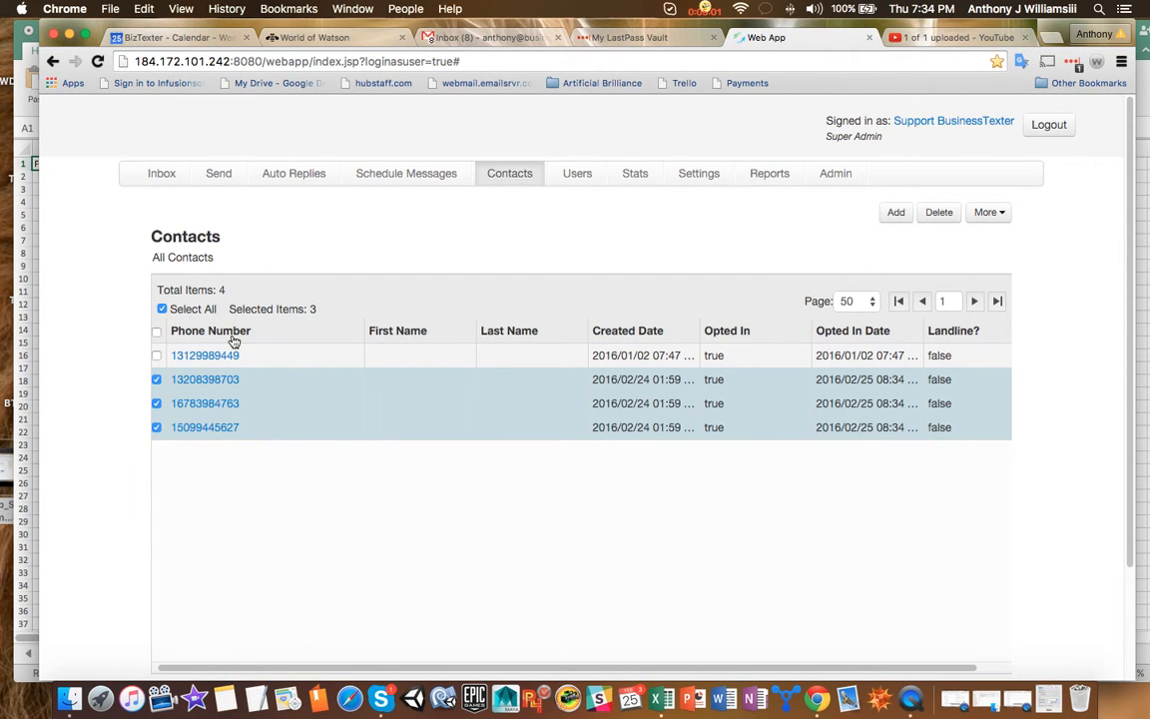
pyautogui.click(162, 310)
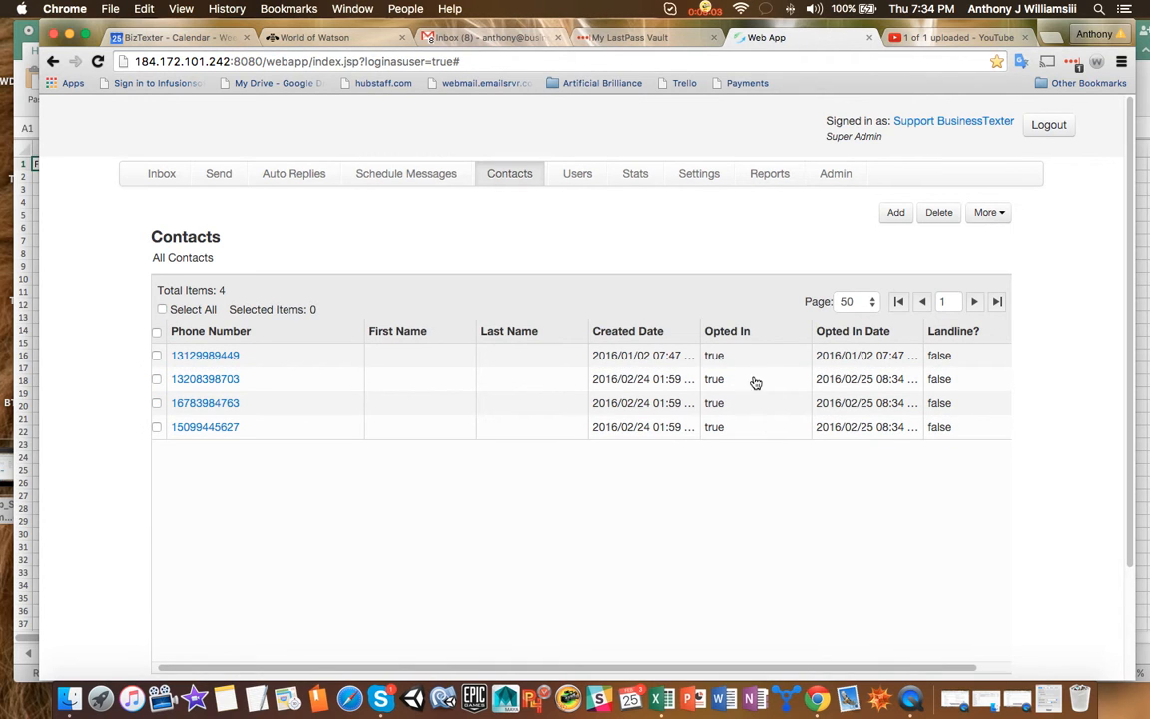